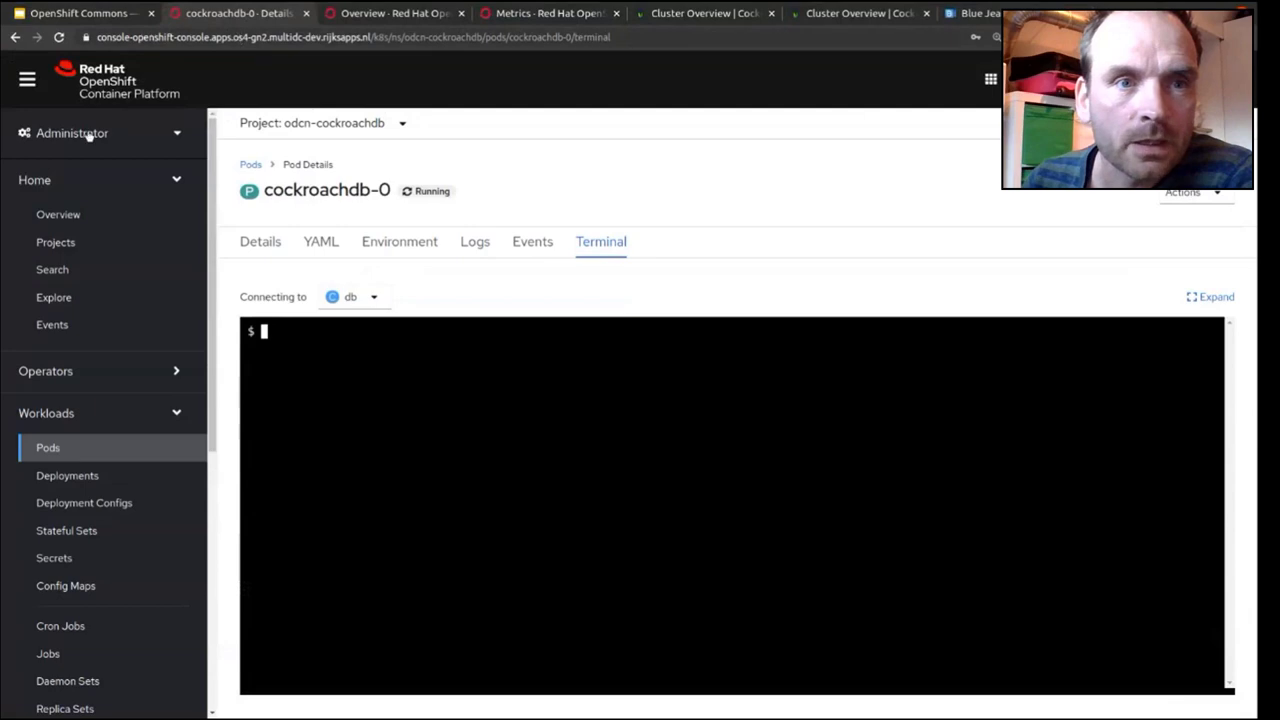
- Compare the cluster API addresses on the overview pages of the gn2 and gn3 clusters
{"action": "left_click", "coordinate": [56, 212]}
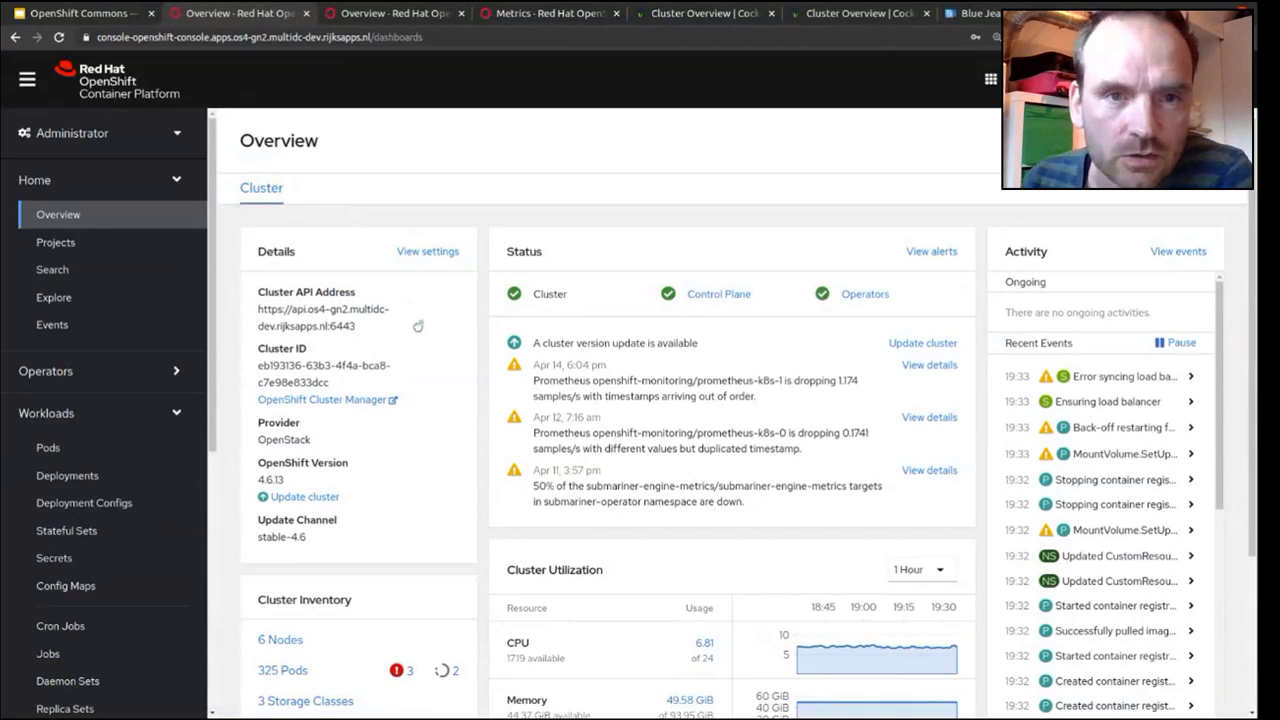
{"action": "triple_click", "coordinate": [364, 328]}
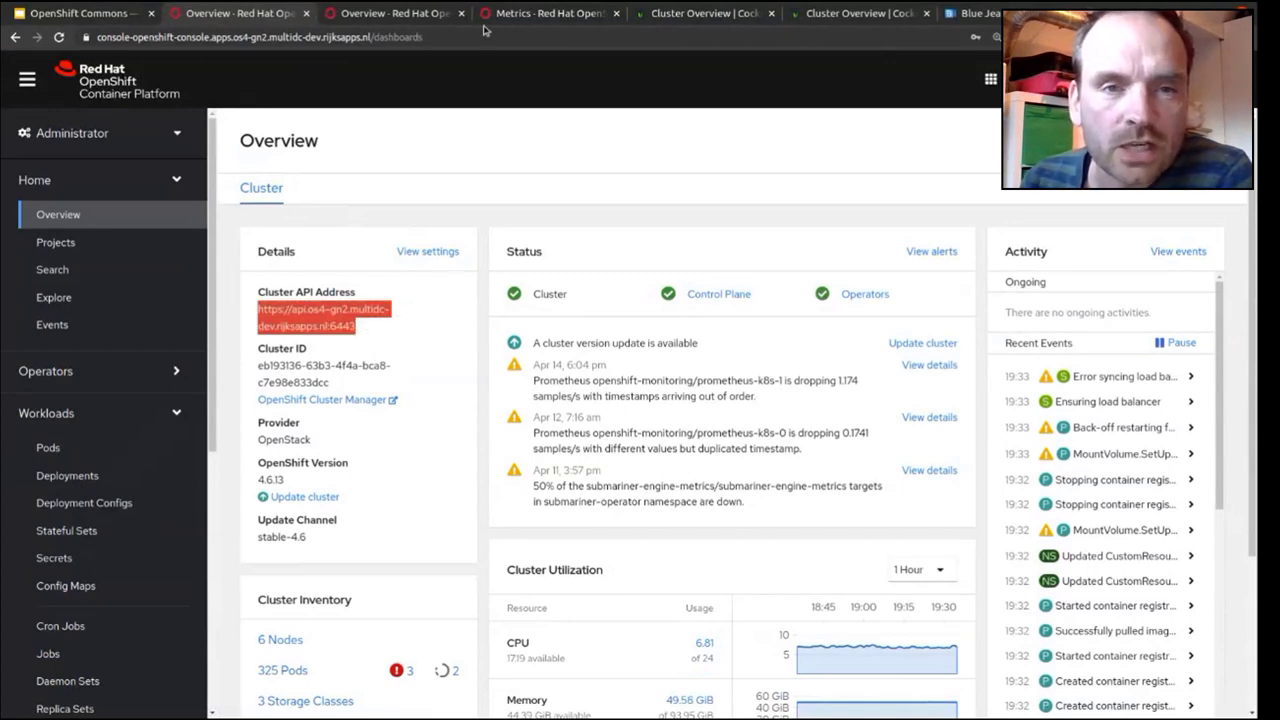
{"action": "left_click", "coordinate": [420, 13]}
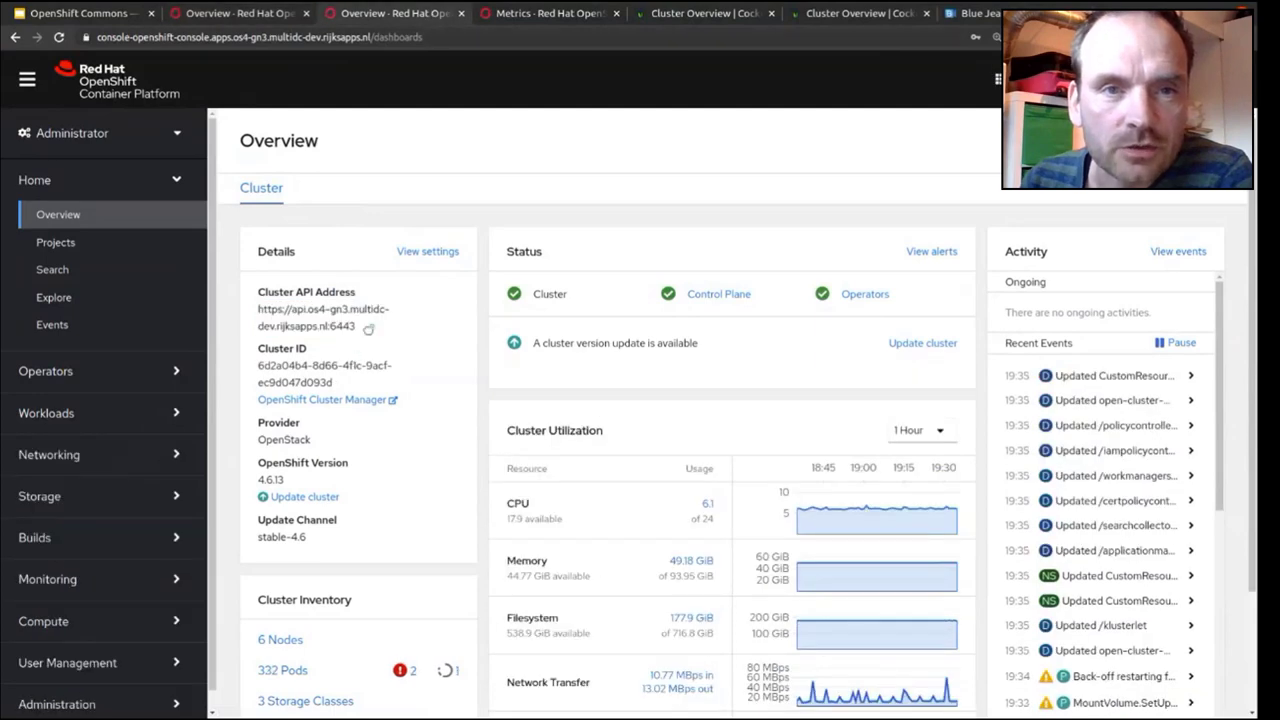
{"action": "triple_click", "coordinate": [340, 311]}
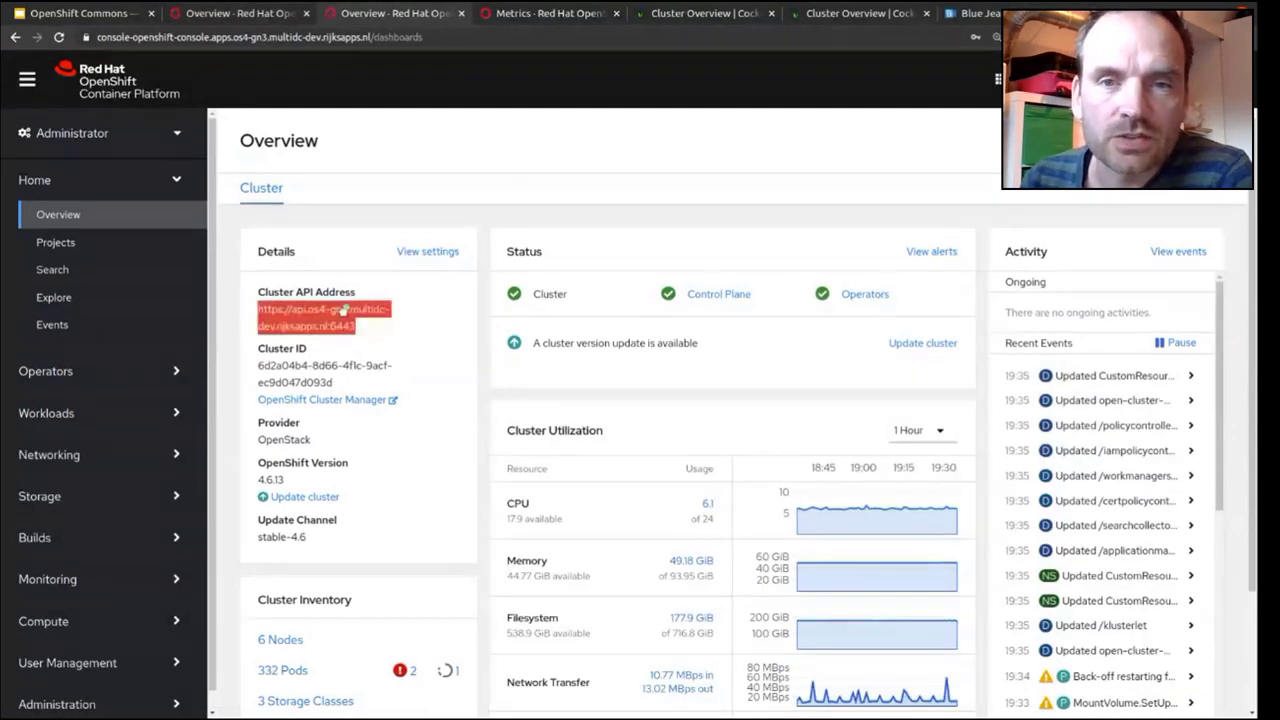
{"action": "left_click", "coordinate": [390, 337]}
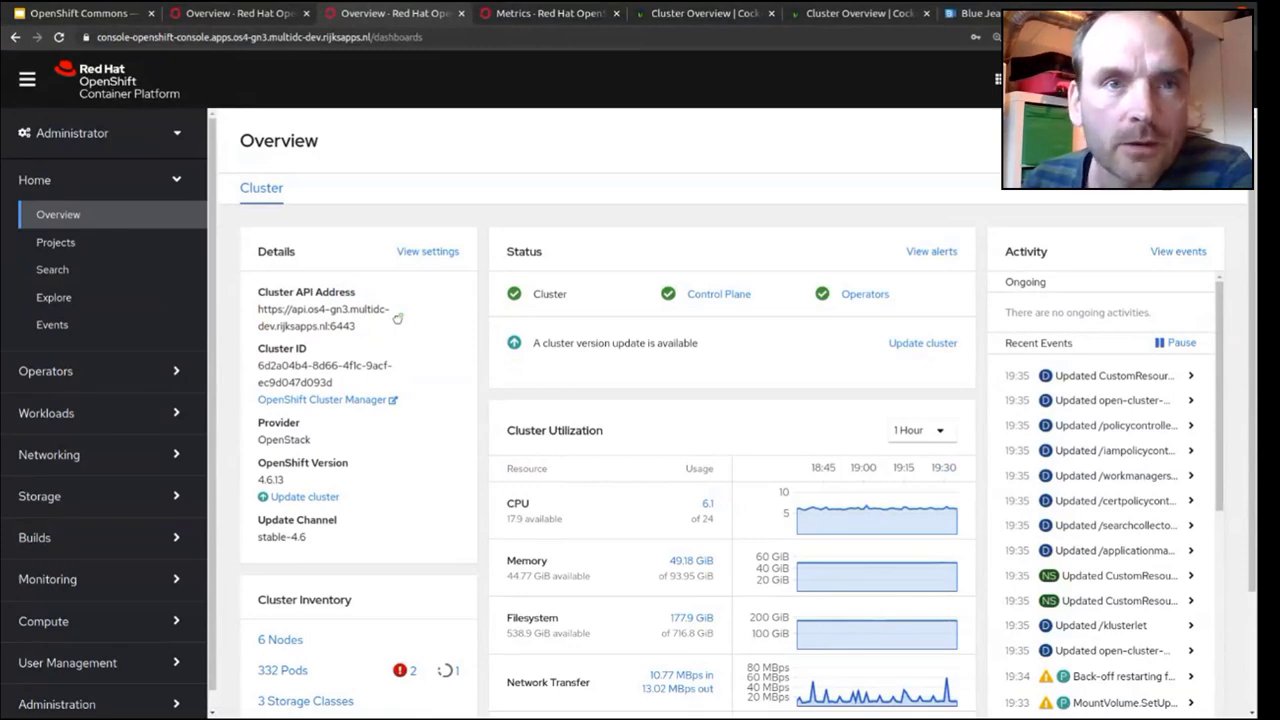
- Find the submariner.io Gateway resource in the gn2 cluster's API explorer by filtering kinds on "gate", and open it
{"action": "left_click", "coordinate": [226, 16]}
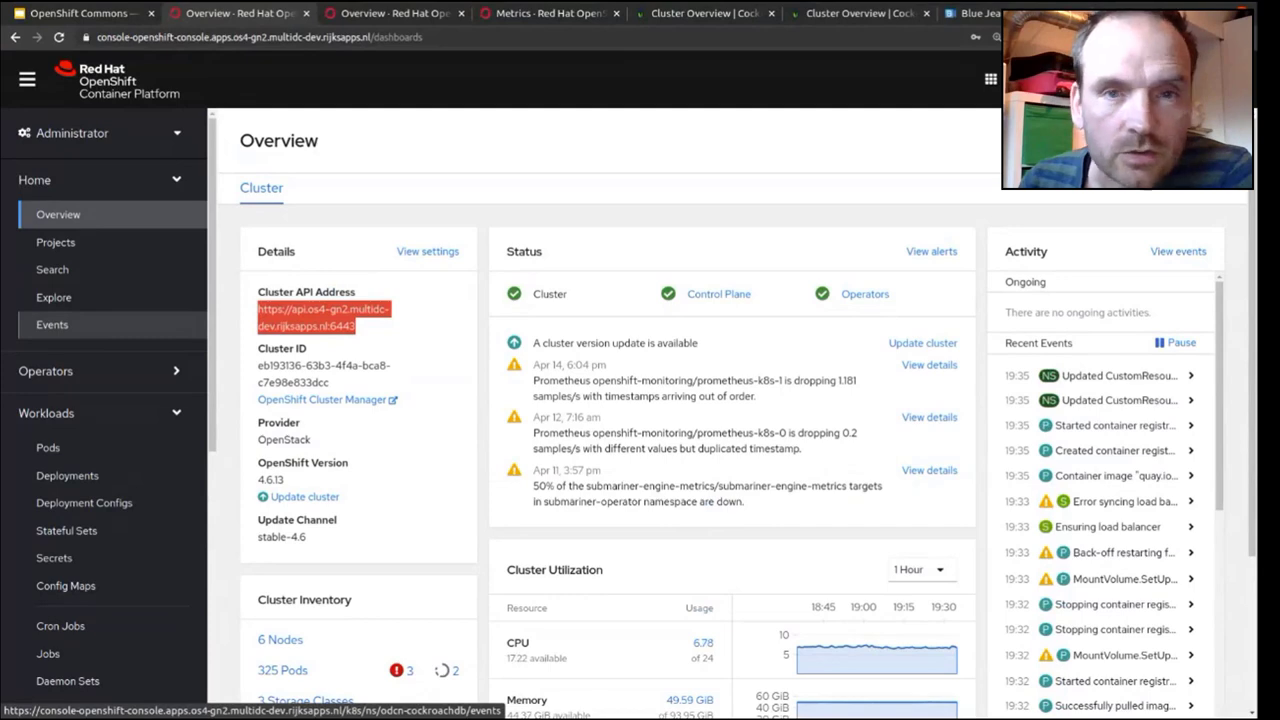
{"action": "left_click", "coordinate": [75, 302]}
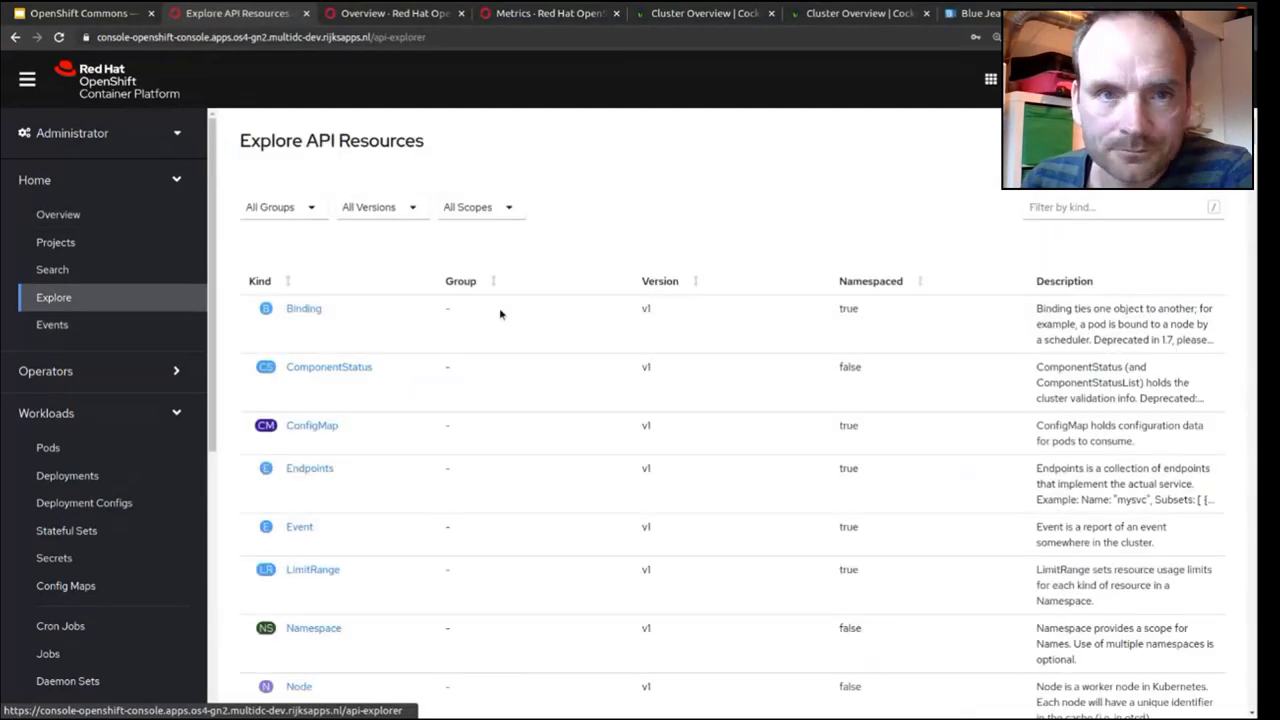
{"action": "left_click", "coordinate": [1028, 205]}
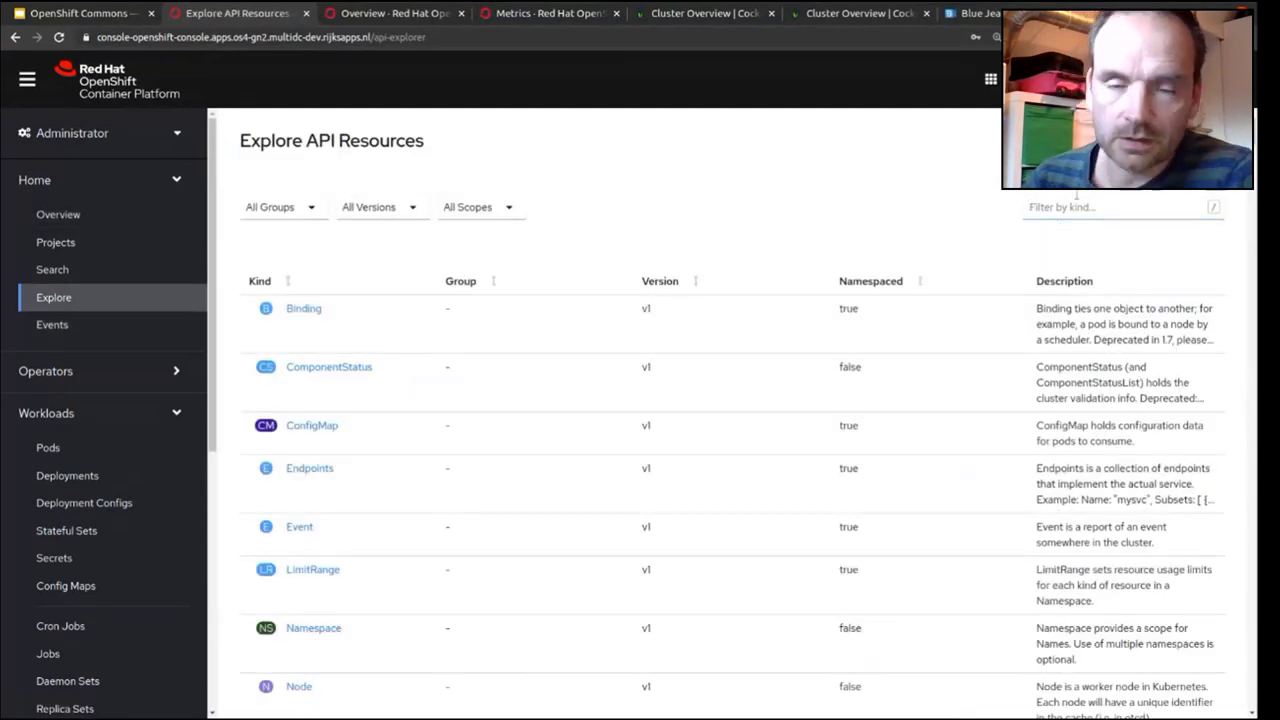
{"action": "left_click", "coordinate": [1075, 207]}
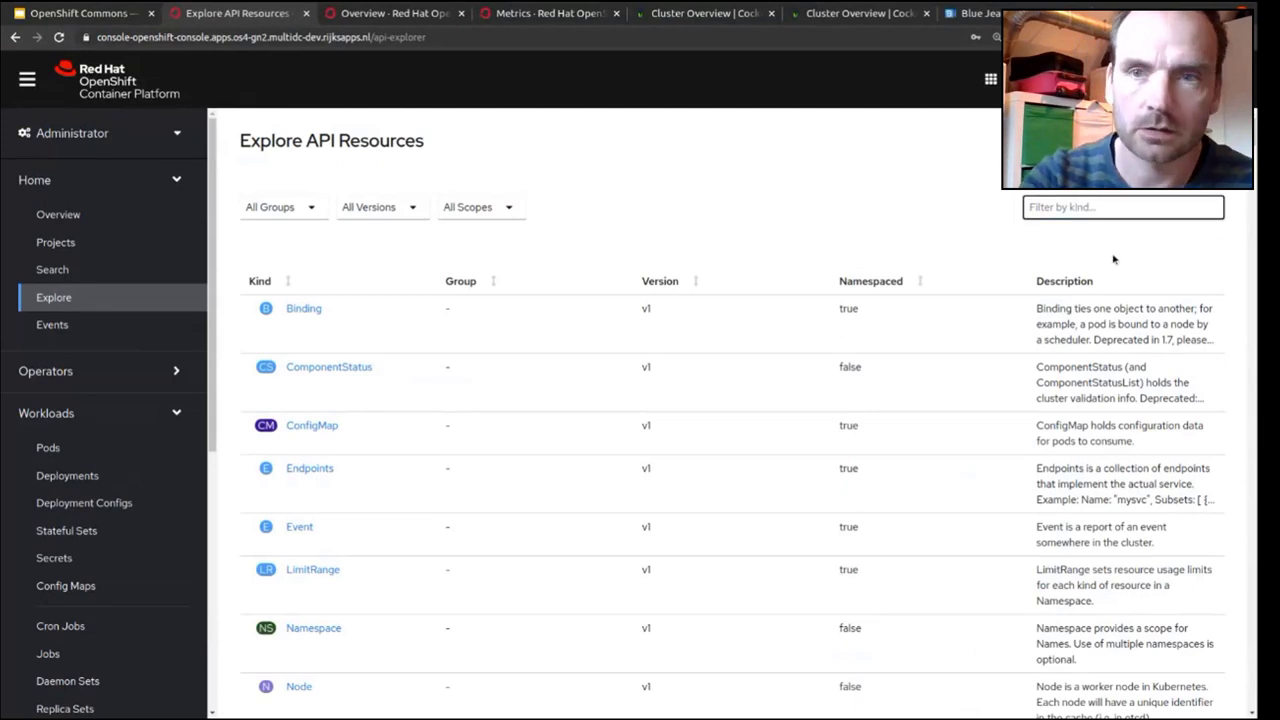
{"action": "type", "text": "gate"}
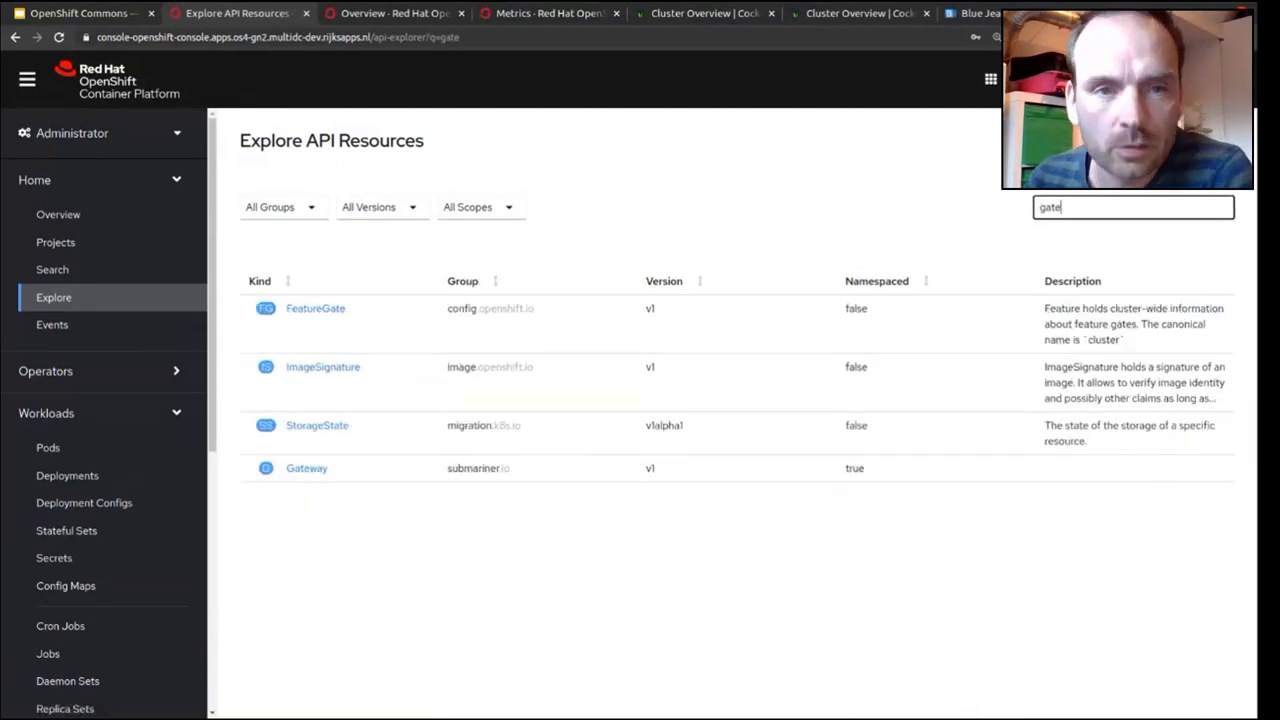
{"action": "left_click", "coordinate": [307, 469]}
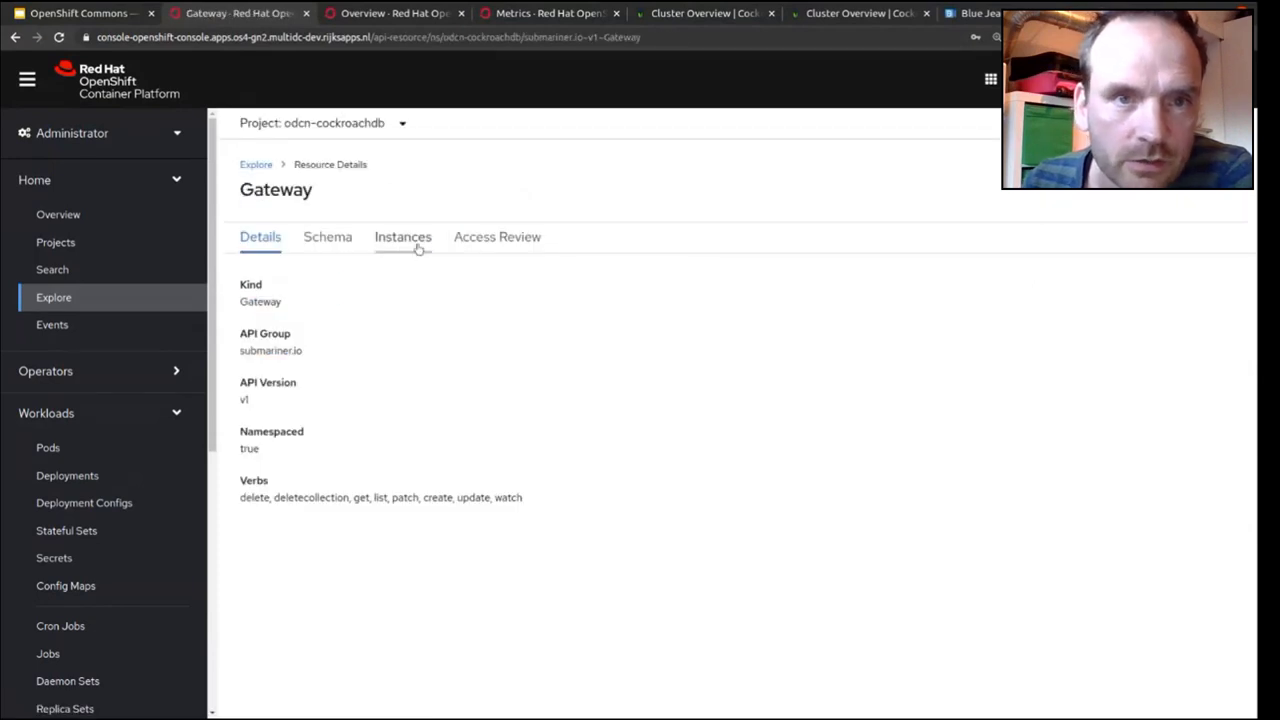
- Show the Gateway instances across all projects
{"action": "left_click", "coordinate": [417, 243]}
{"action": "left_click", "coordinate": [399, 124]}
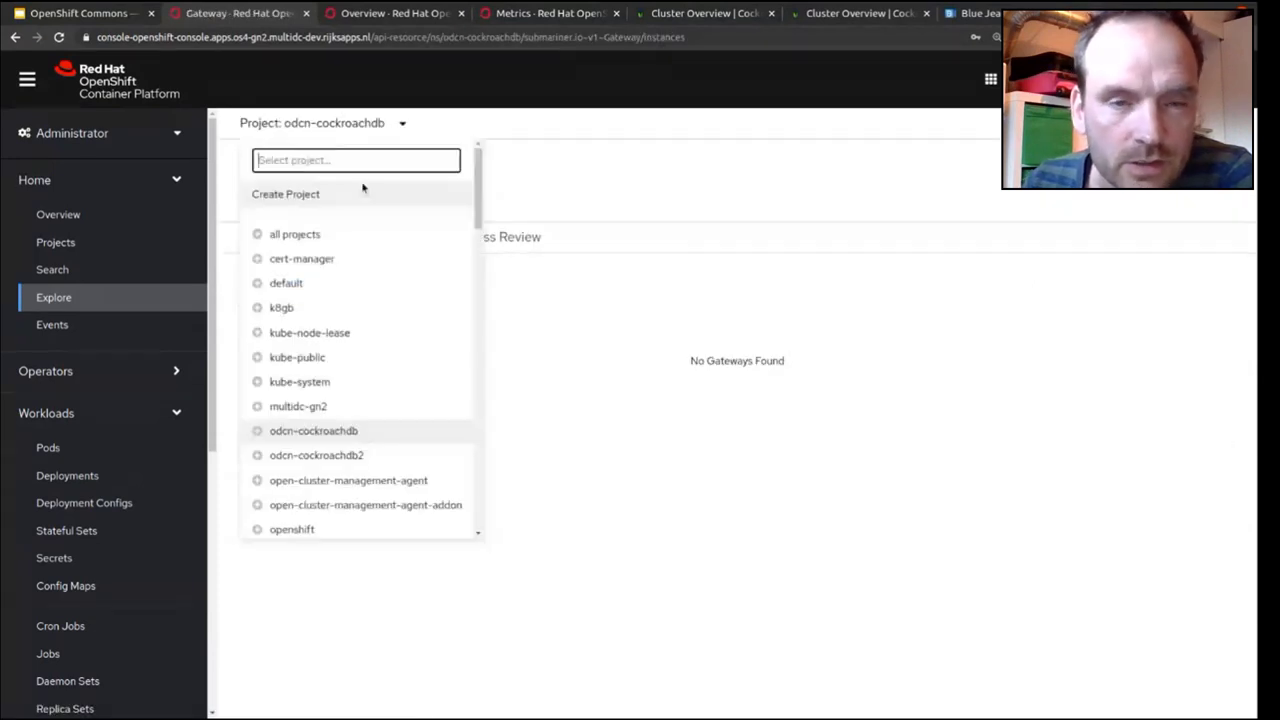
{"action": "left_click", "coordinate": [344, 236]}
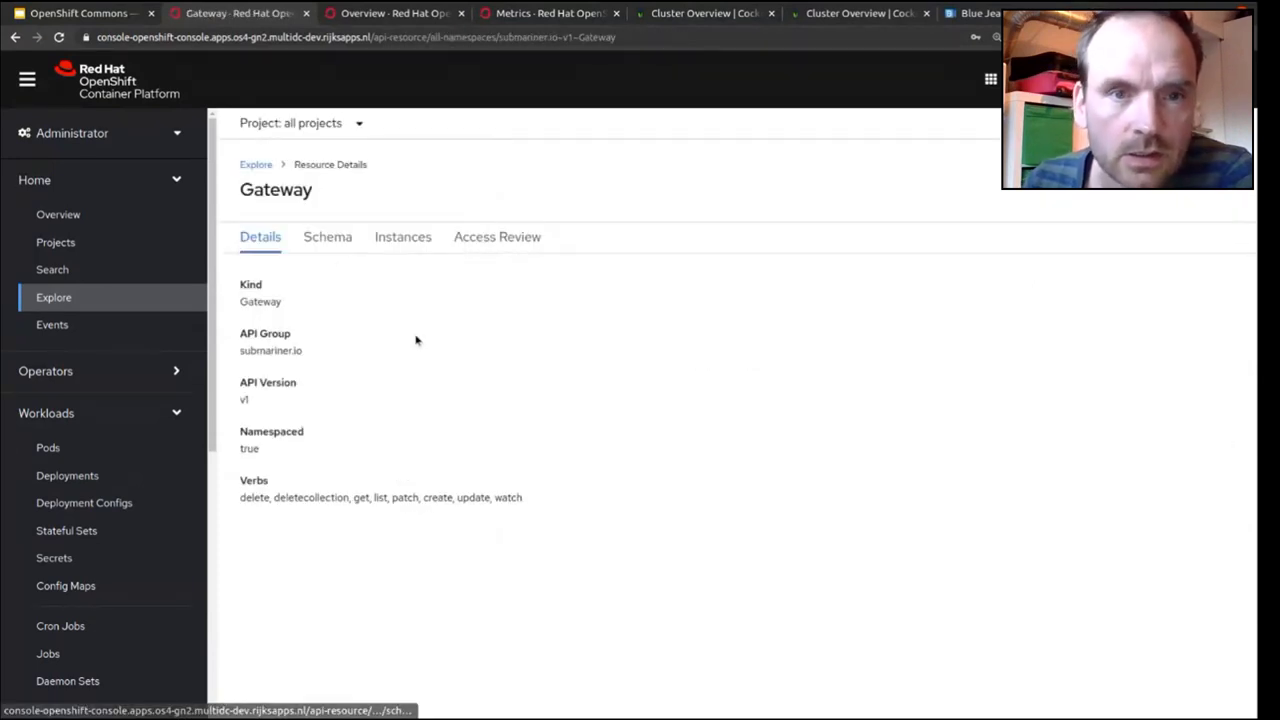
{"action": "left_click", "coordinate": [415, 240]}
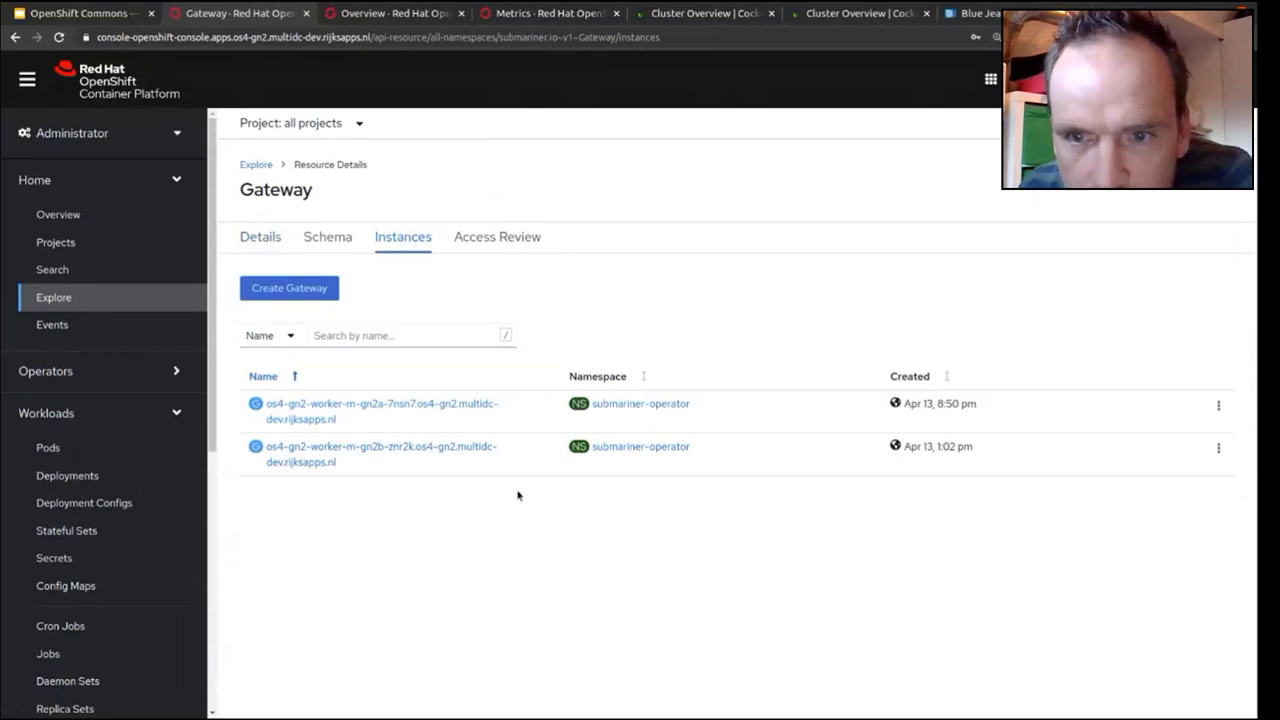
- Open the YAML of the os4-gn2-worker-m-gn2b-znr2k gateway and reload its updated version
{"action": "left_click", "coordinate": [444, 449]}
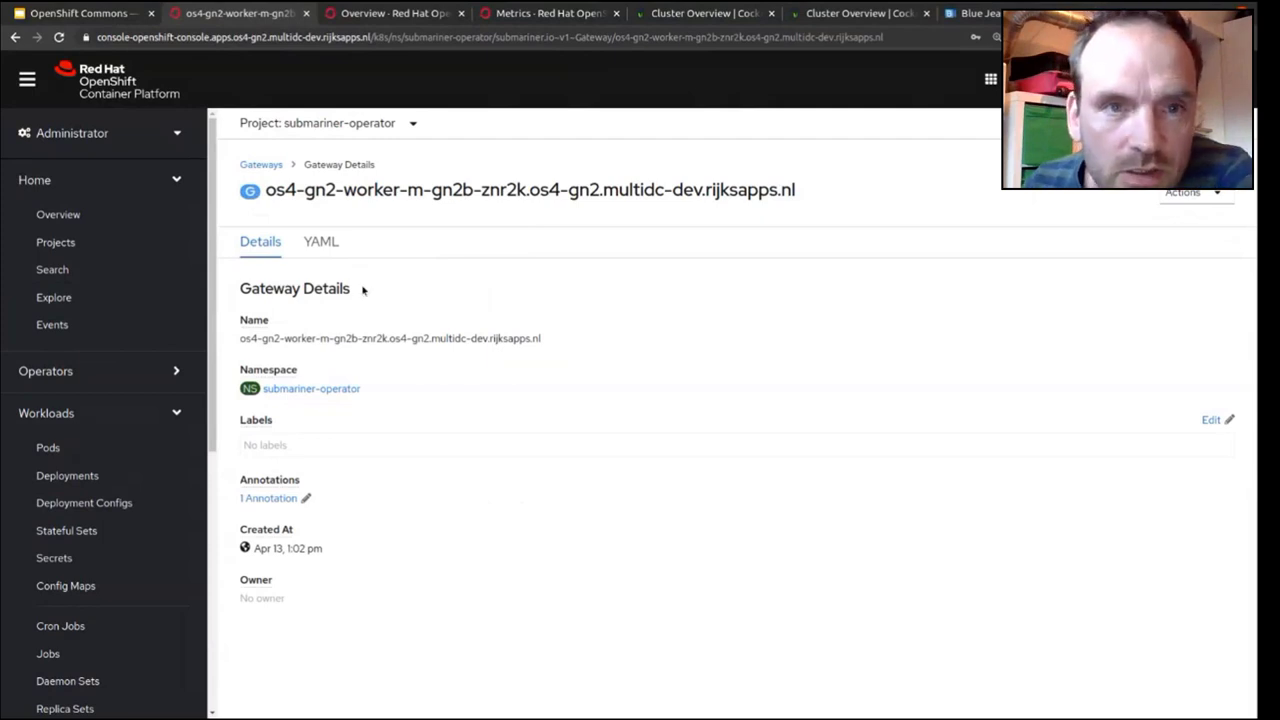
{"action": "left_click", "coordinate": [321, 241]}
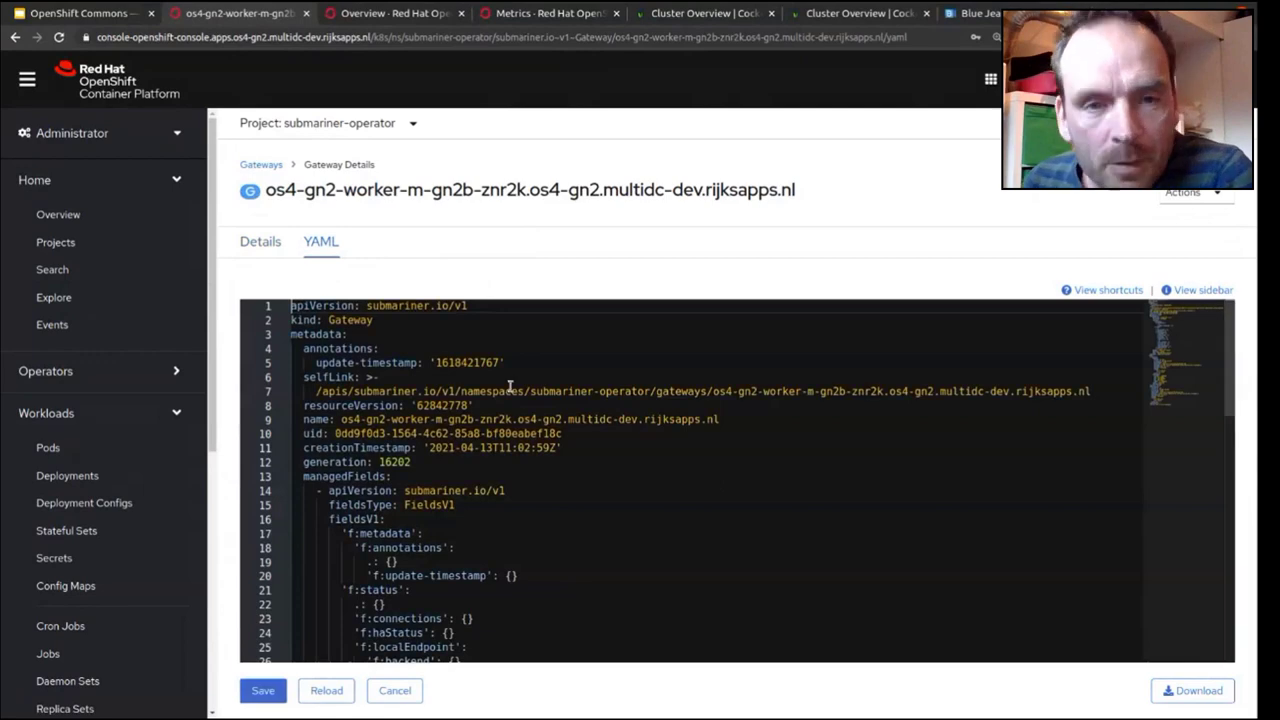
{"action": "mouse_move", "coordinate": [499, 455]}
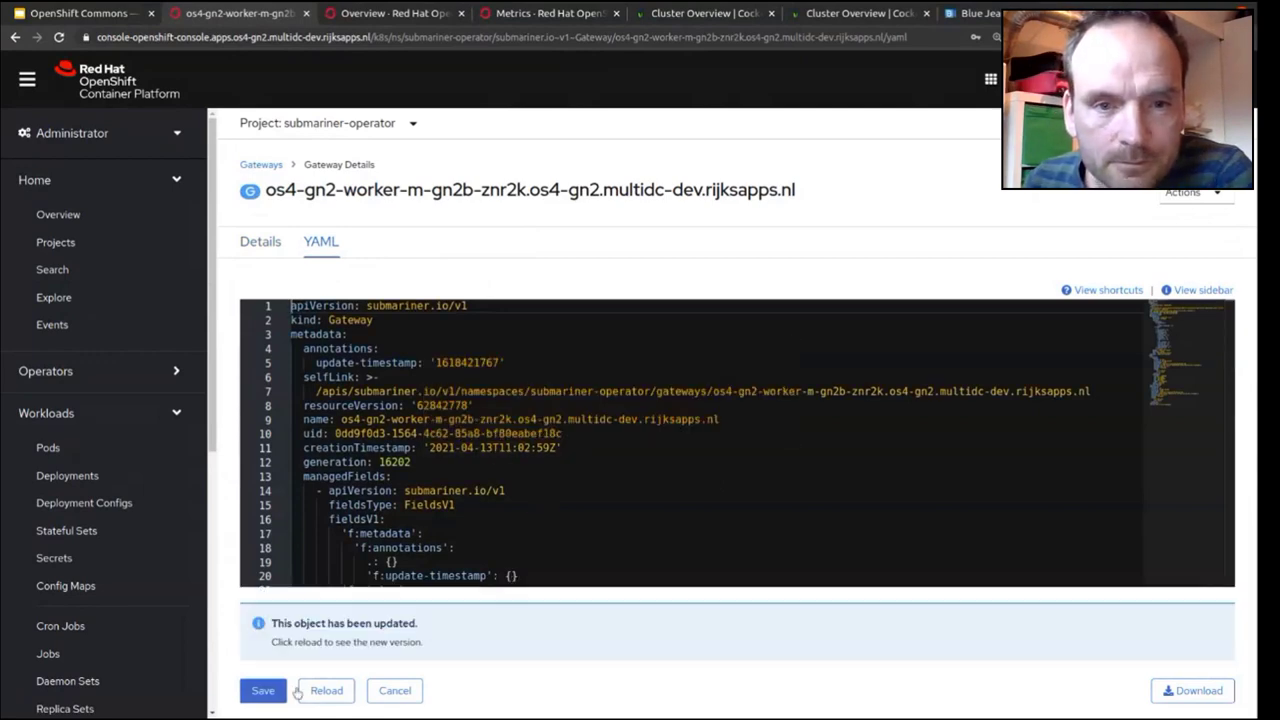
{"action": "left_click", "coordinate": [391, 690]}
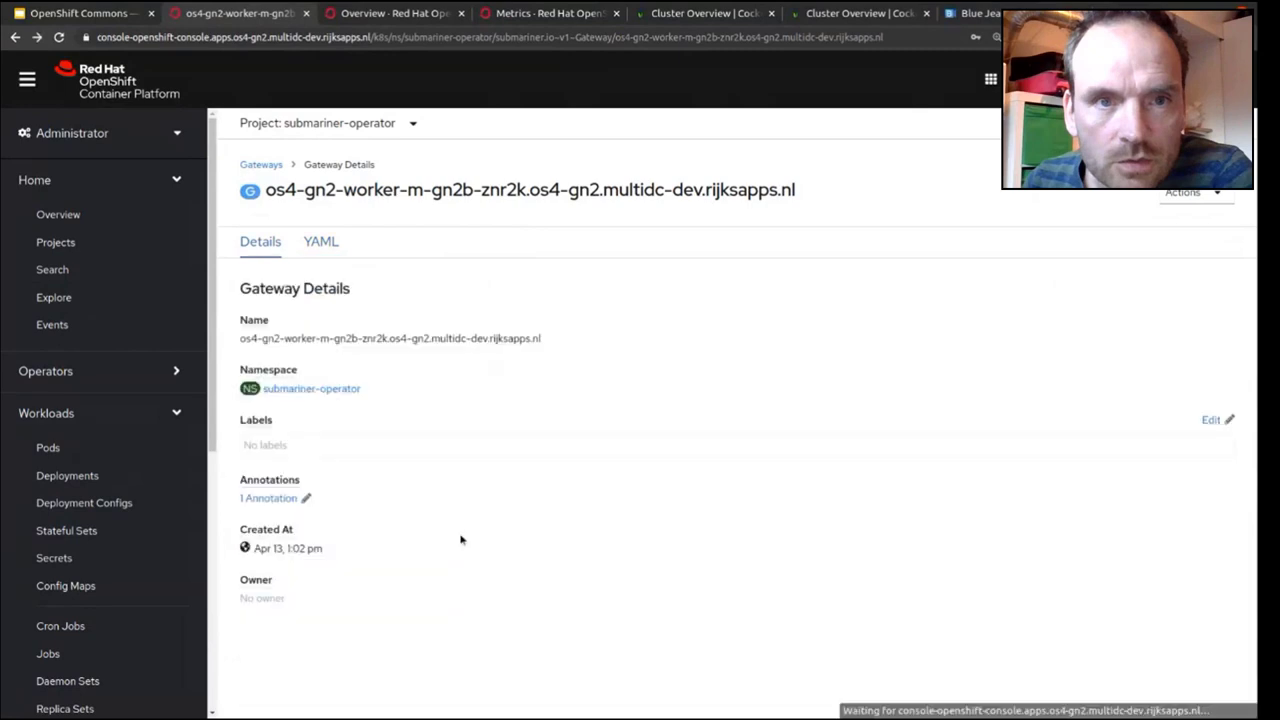
{"action": "left_click", "coordinate": [321, 241]}
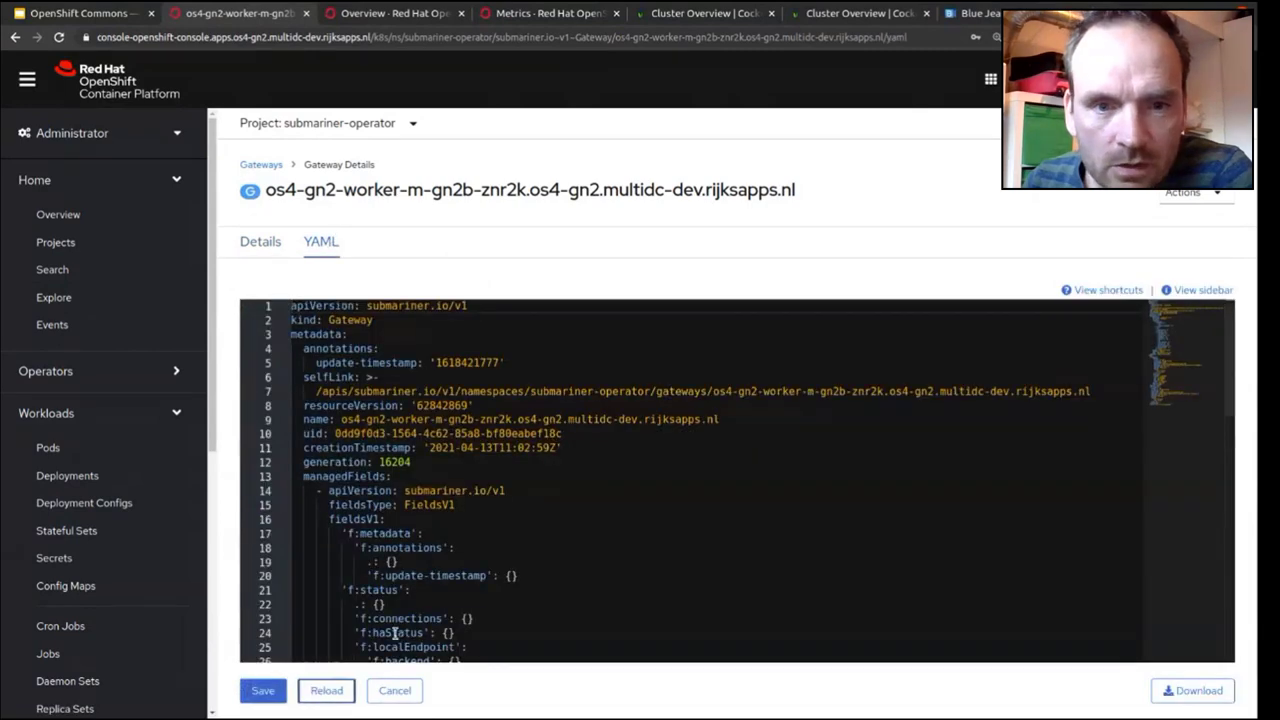
- Examine the gateway's connection endpoint in the YAML, comparing the cluster in its hostname with the one in the gateway name
{"action": "scroll", "coordinate": [509, 537], "scroll_direction": "down", "scroll_amount": 6}
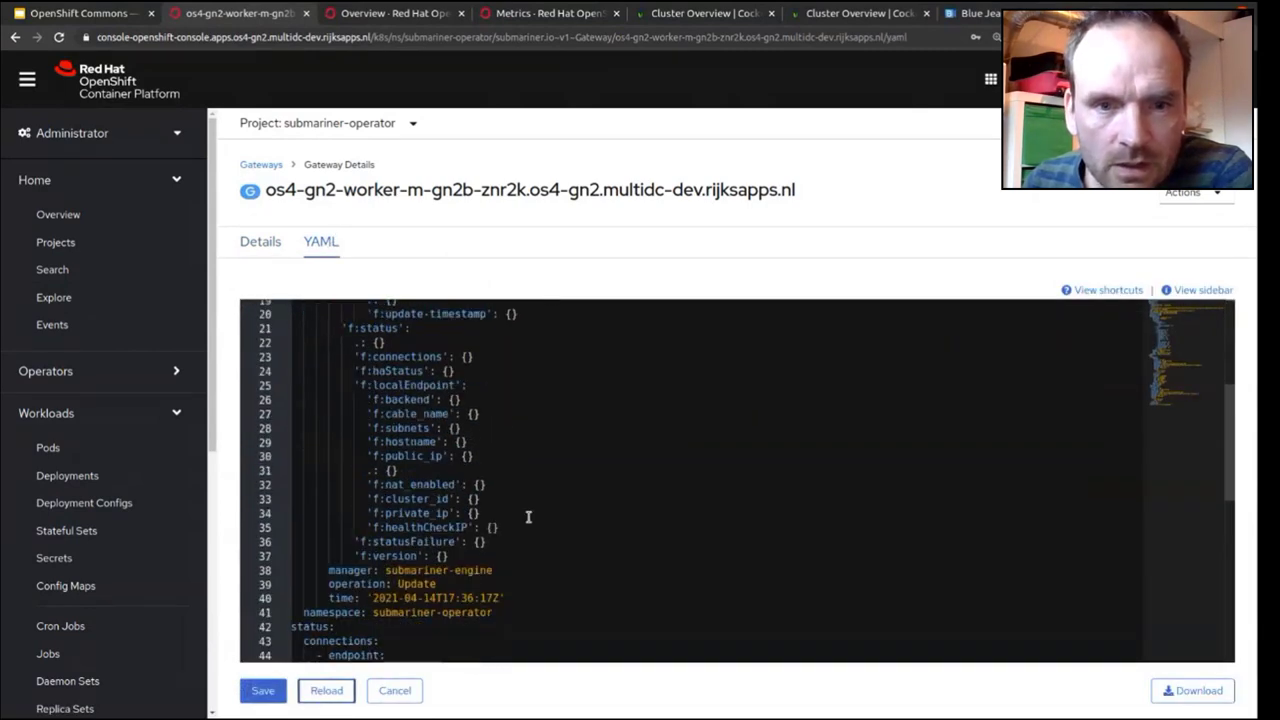
{"action": "scroll", "coordinate": [528, 516], "scroll_direction": "down", "scroll_amount": 6}
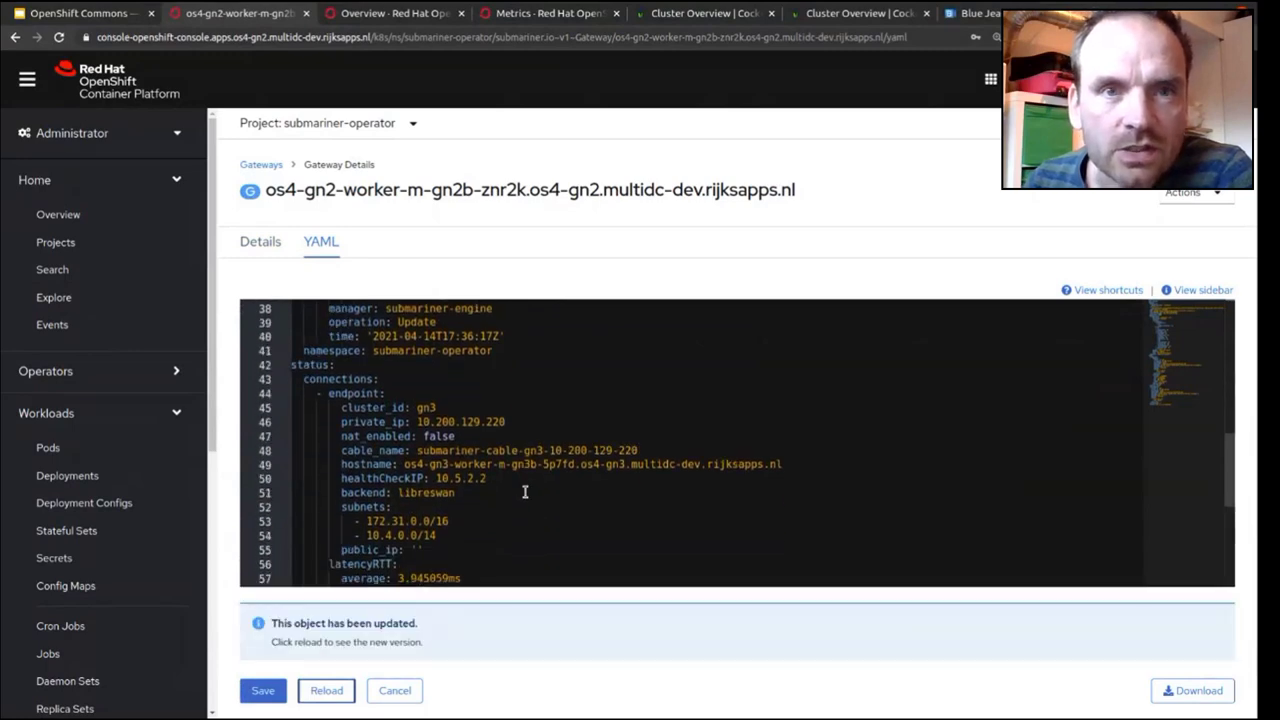
{"action": "scroll", "coordinate": [524, 492], "scroll_direction": "down", "scroll_amount": 1}
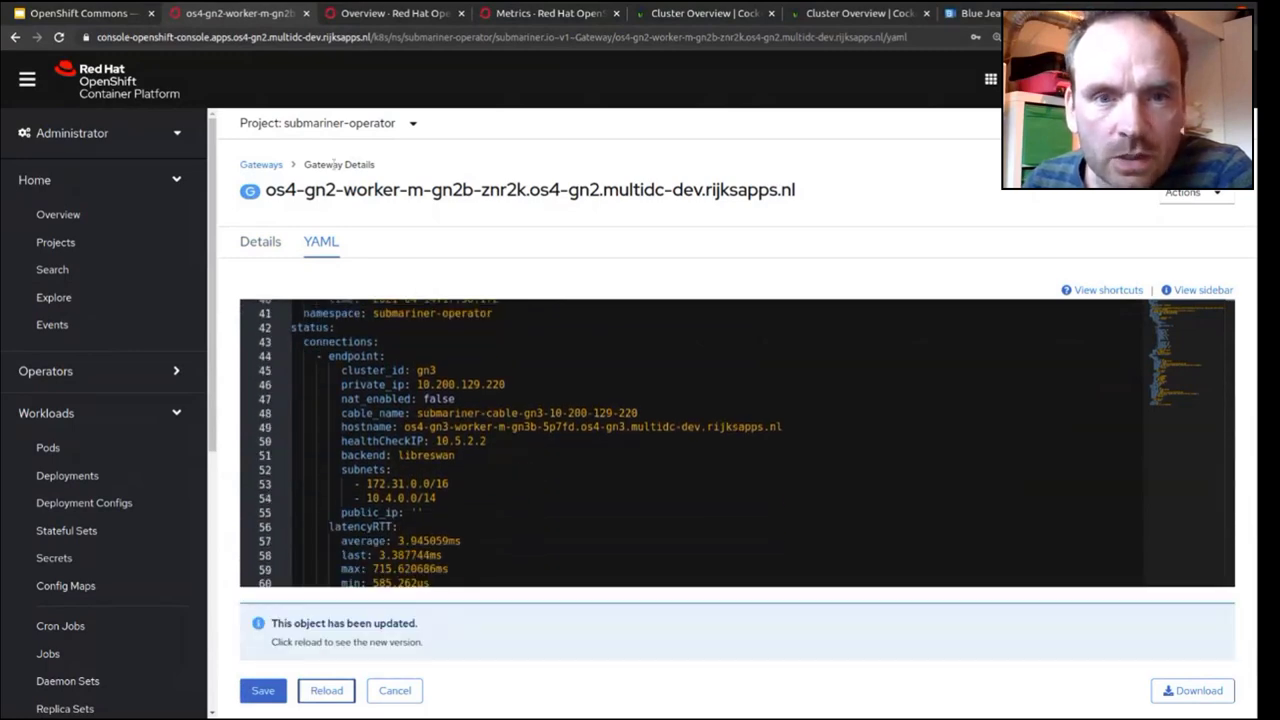
{"action": "double_click", "coordinate": [318, 189]}
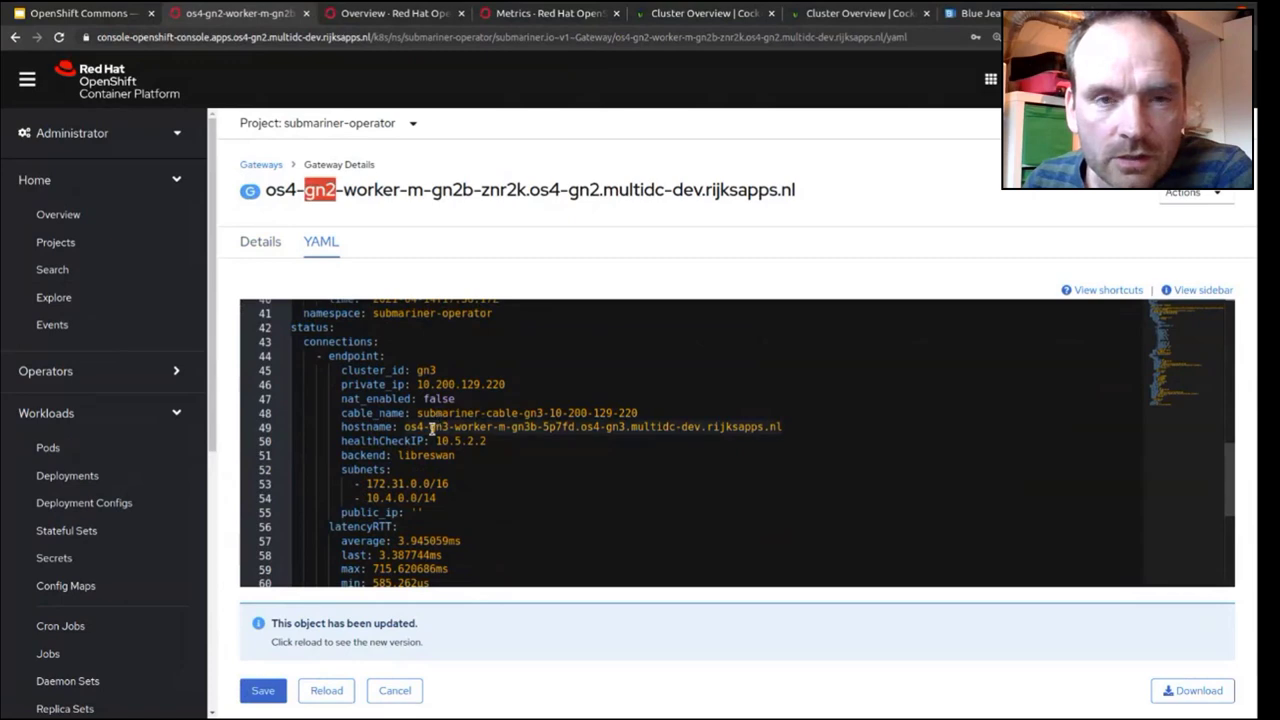
{"action": "left_click_drag", "start_coordinate": [430, 427], "coordinate": [455, 427]}
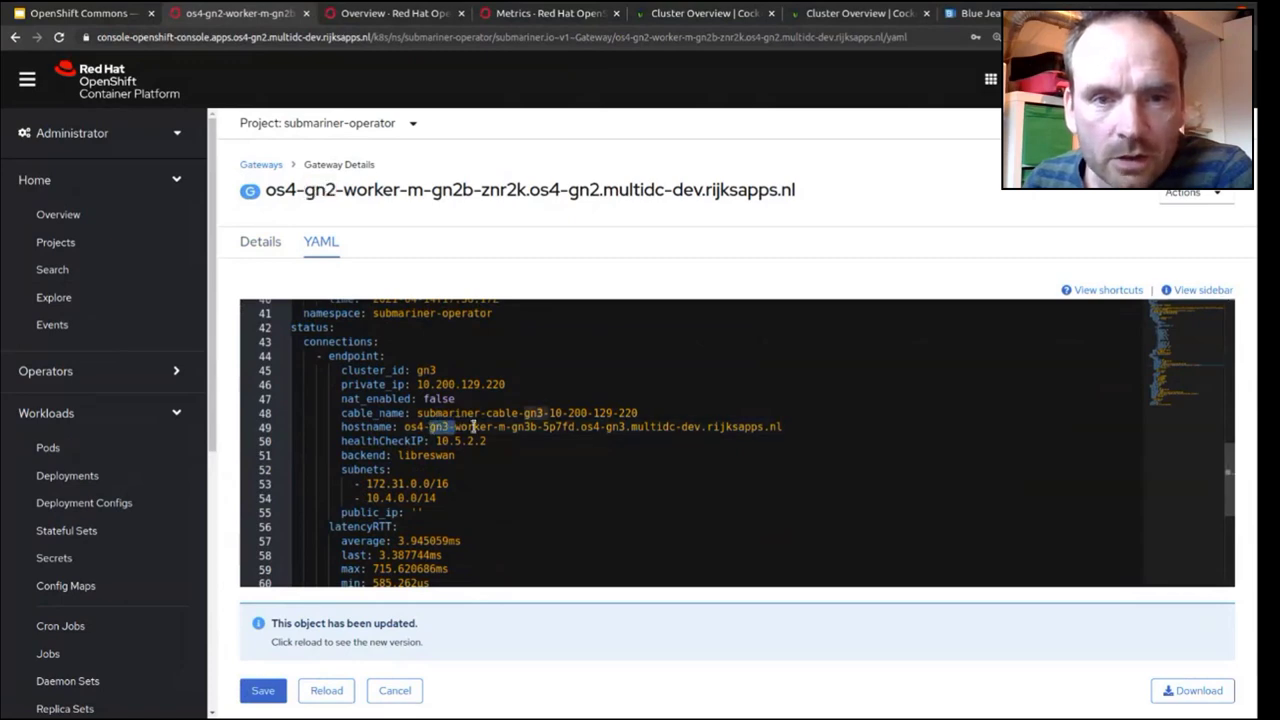
- Review the gateway's round-trip latency, connection status, HA status and local endpoint in the YAML status section
{"action": "scroll", "coordinate": [517, 482], "scroll_direction": "down", "scroll_amount": 2}
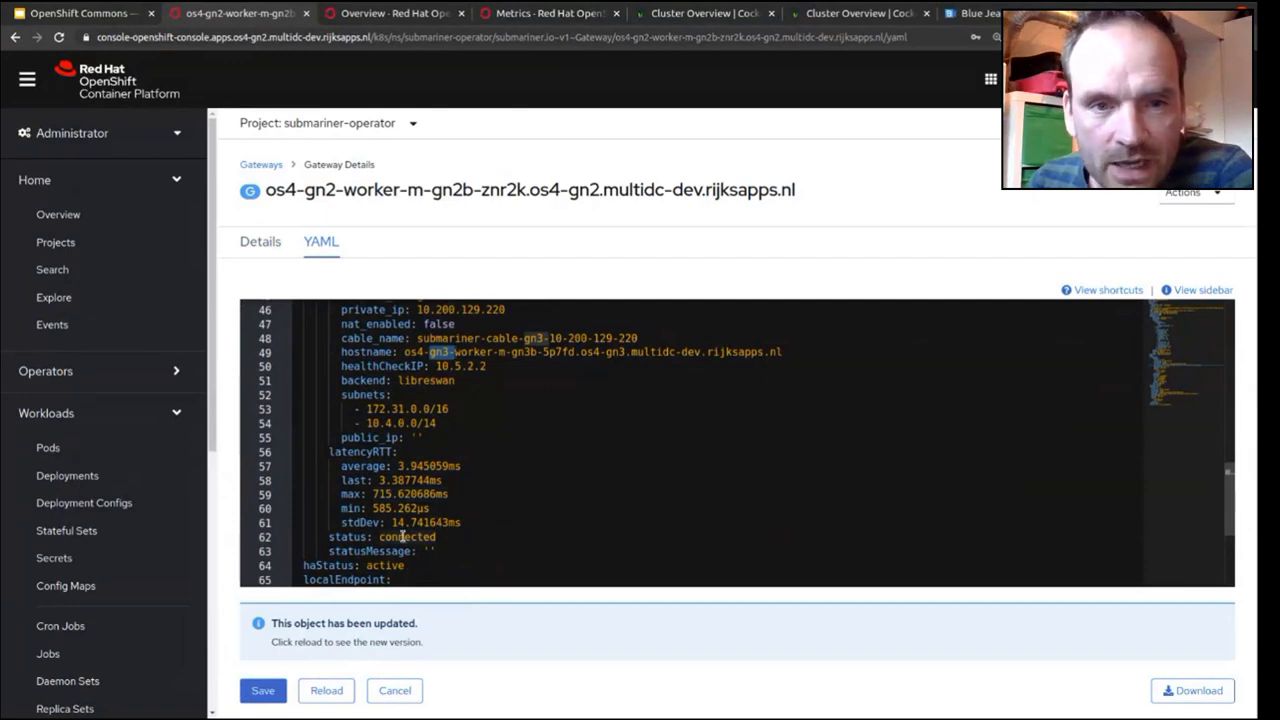
{"action": "scroll", "coordinate": [410, 537], "scroll_direction": "down", "scroll_amount": 1}
{"action": "scroll", "coordinate": [410, 537], "scroll_direction": "down", "scroll_amount": 1}
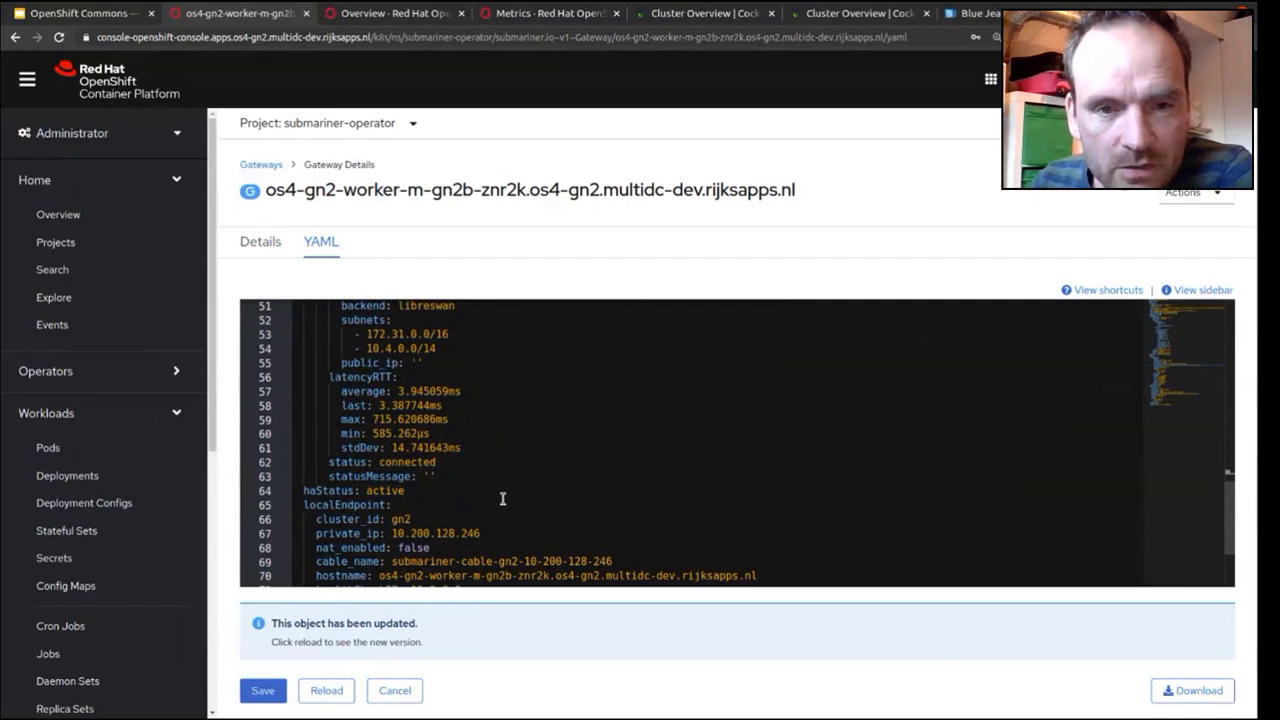
{"action": "scroll", "coordinate": [503, 497], "scroll_direction": "down", "scroll_amount": 1}
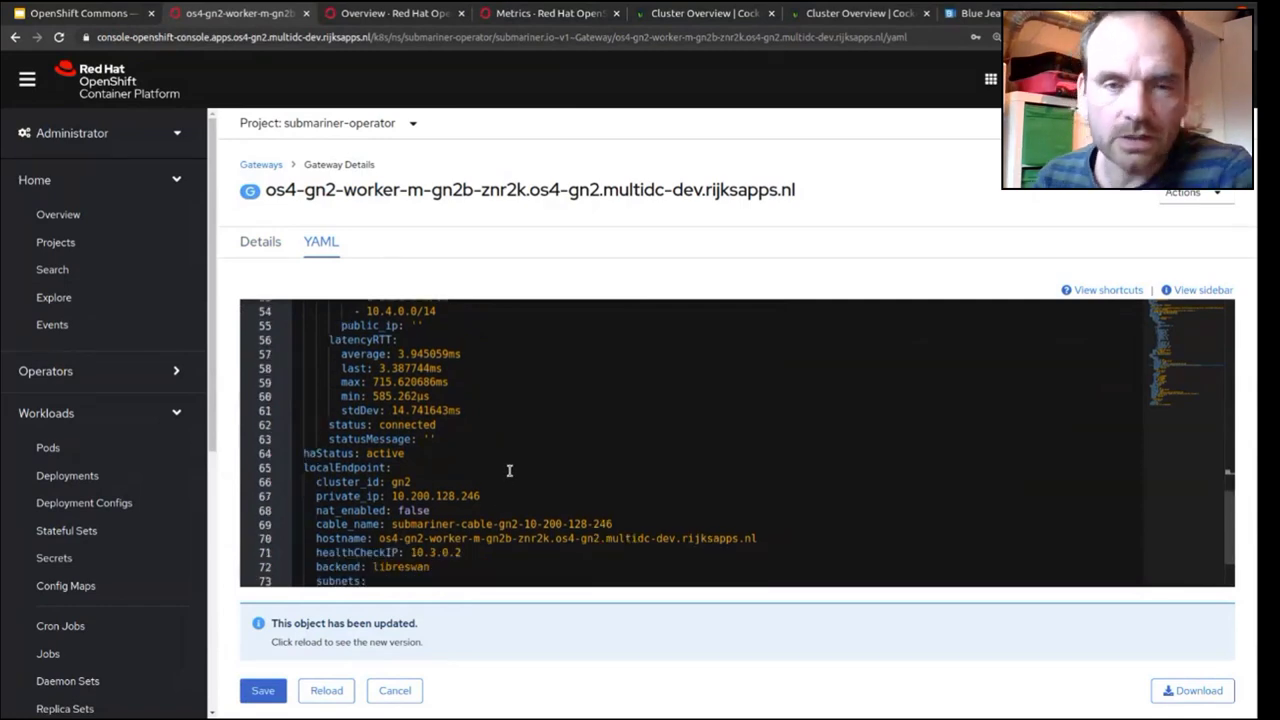
{"action": "scroll", "coordinate": [513, 457], "scroll_direction": "down", "scroll_amount": 1}
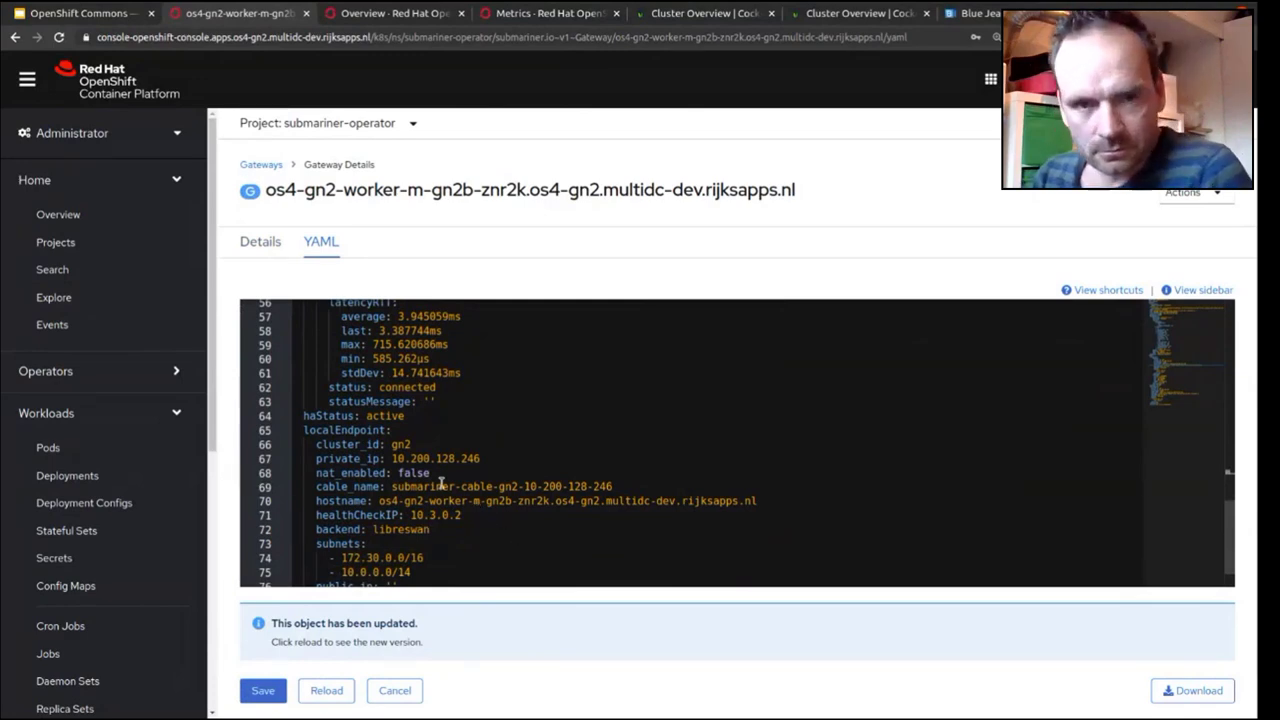
{"action": "scroll", "coordinate": [440, 485], "scroll_direction": "up", "scroll_amount": 1}
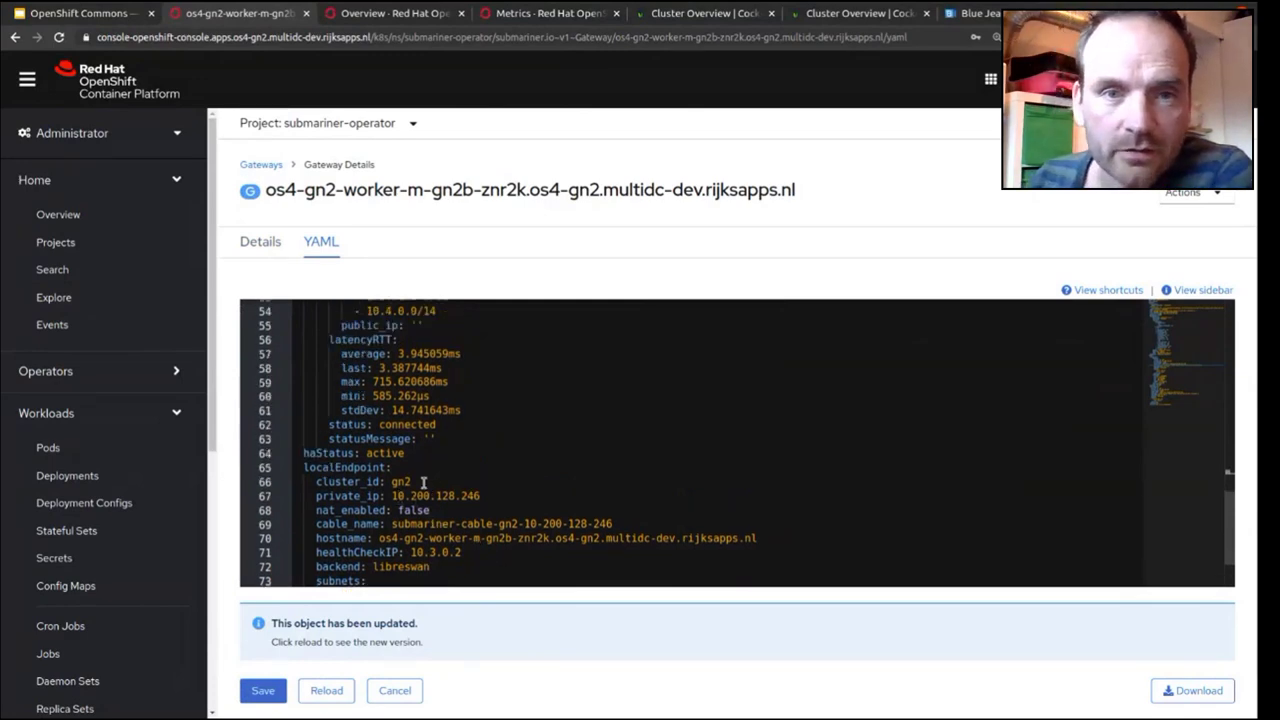
{"action": "scroll", "coordinate": [430, 495], "scroll_direction": "up", "scroll_amount": 2}
{"action": "scroll", "coordinate": [435, 497], "scroll_direction": "up", "scroll_amount": 1}
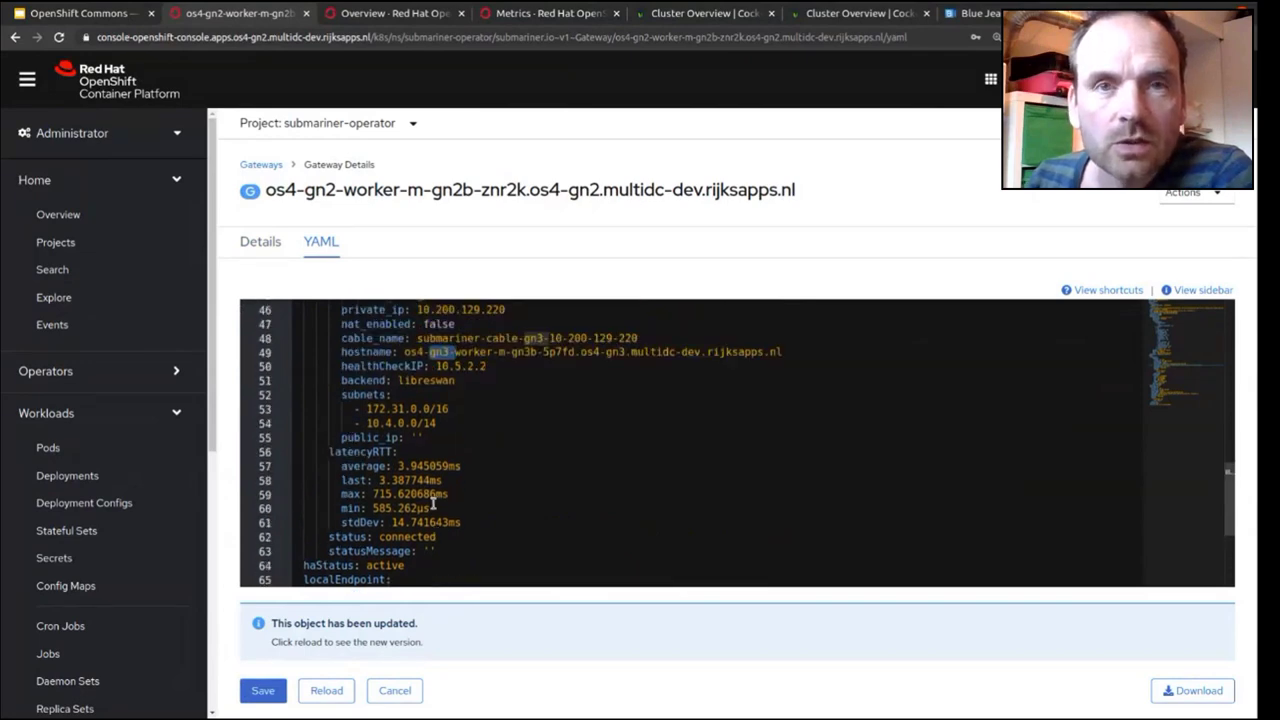
{"action": "scroll", "coordinate": [433, 505], "scroll_direction": "up", "scroll_amount": 3}
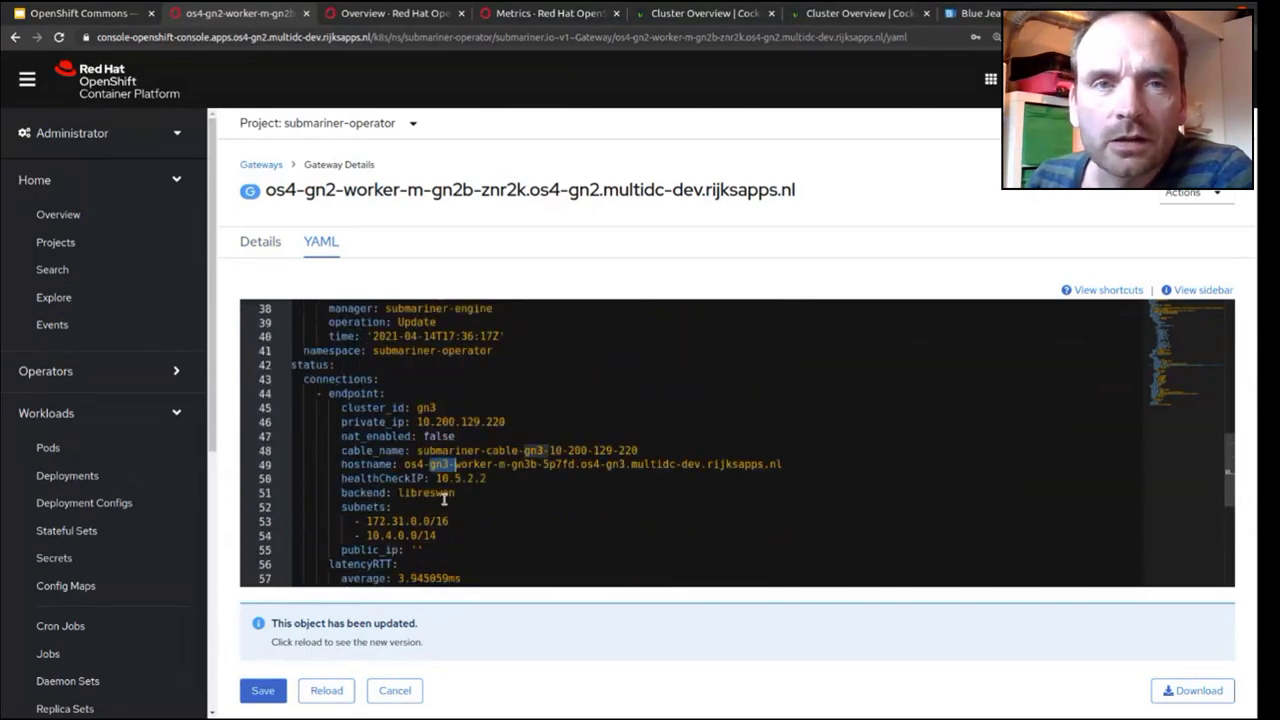
{"action": "scroll", "coordinate": [443, 499], "scroll_direction": "up", "scroll_amount": 1}
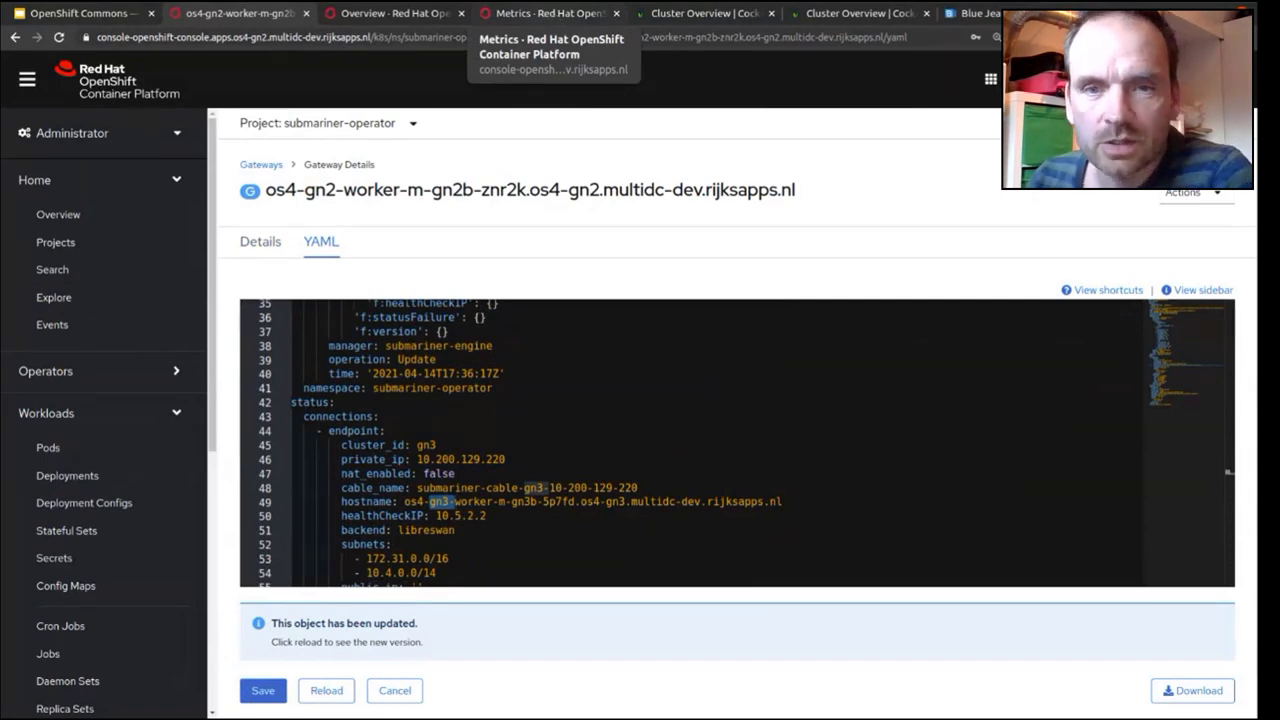
- Examine the connection_latency_seconds graph and its result table on the gn2 cluster's Metrics page
{"action": "left_click", "coordinate": [545, 18]}
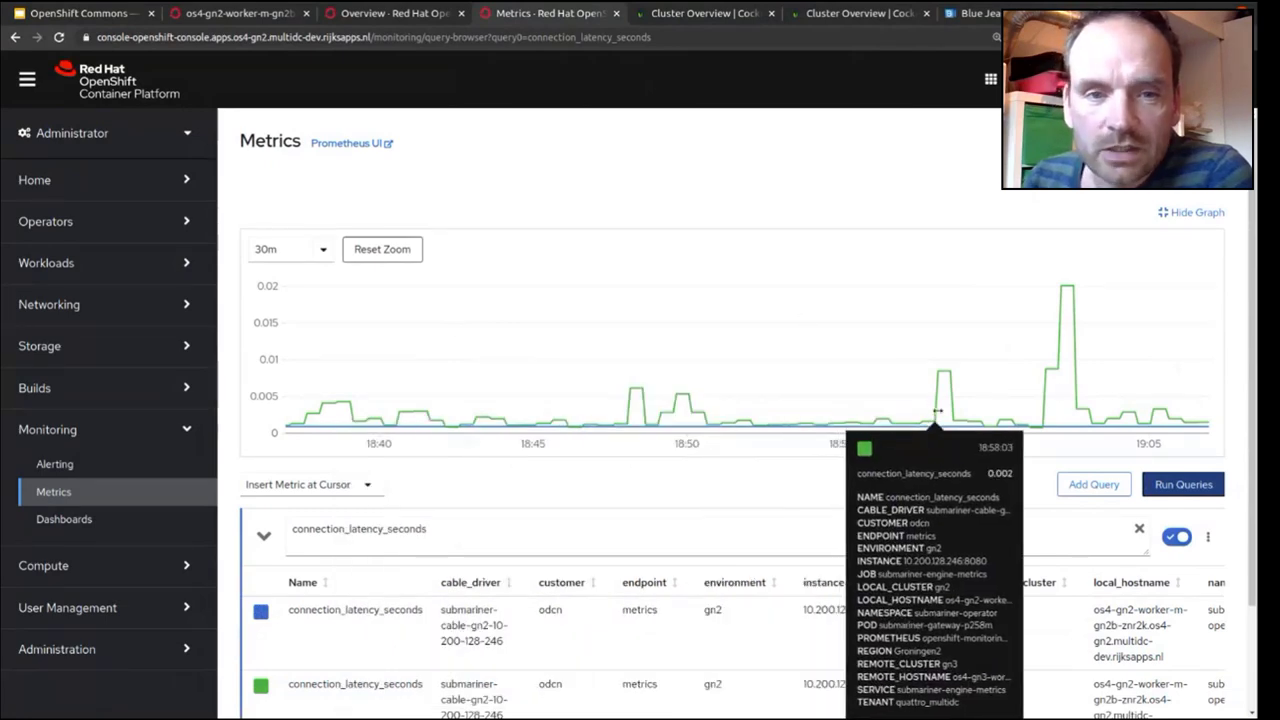
{"action": "scroll", "coordinate": [771, 571], "scroll_direction": "down", "scroll_amount": 1}
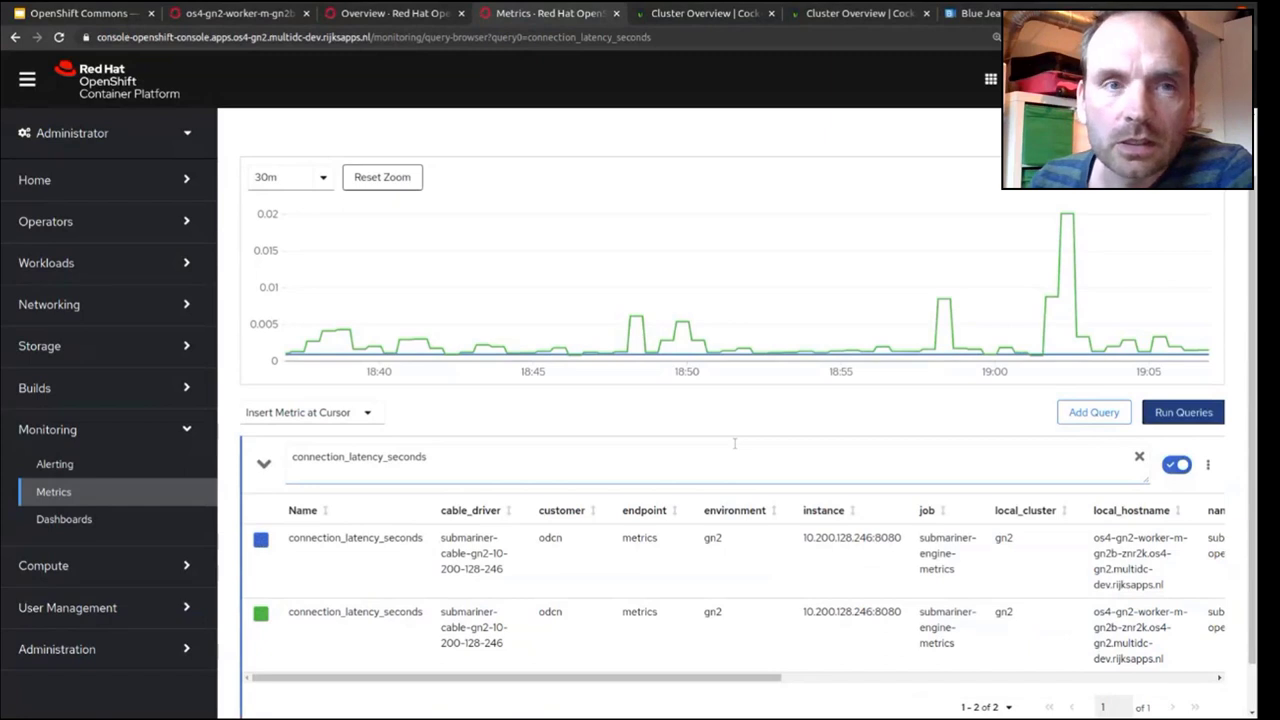
{"action": "mouse_move", "coordinate": [754, 306]}
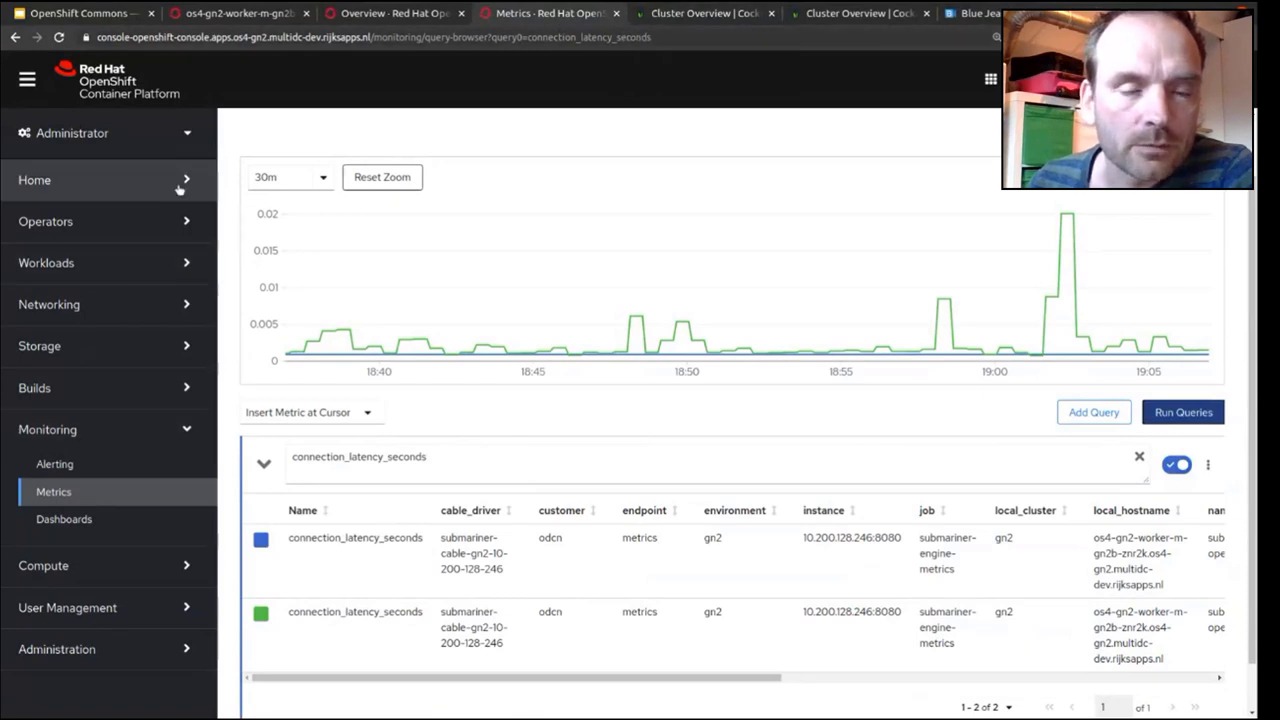
- Open the pod list on the gn2 cluster, and on the gn3 cluster list the pods of project odcn-cockroachdb
{"action": "left_click", "coordinate": [158, 272]}
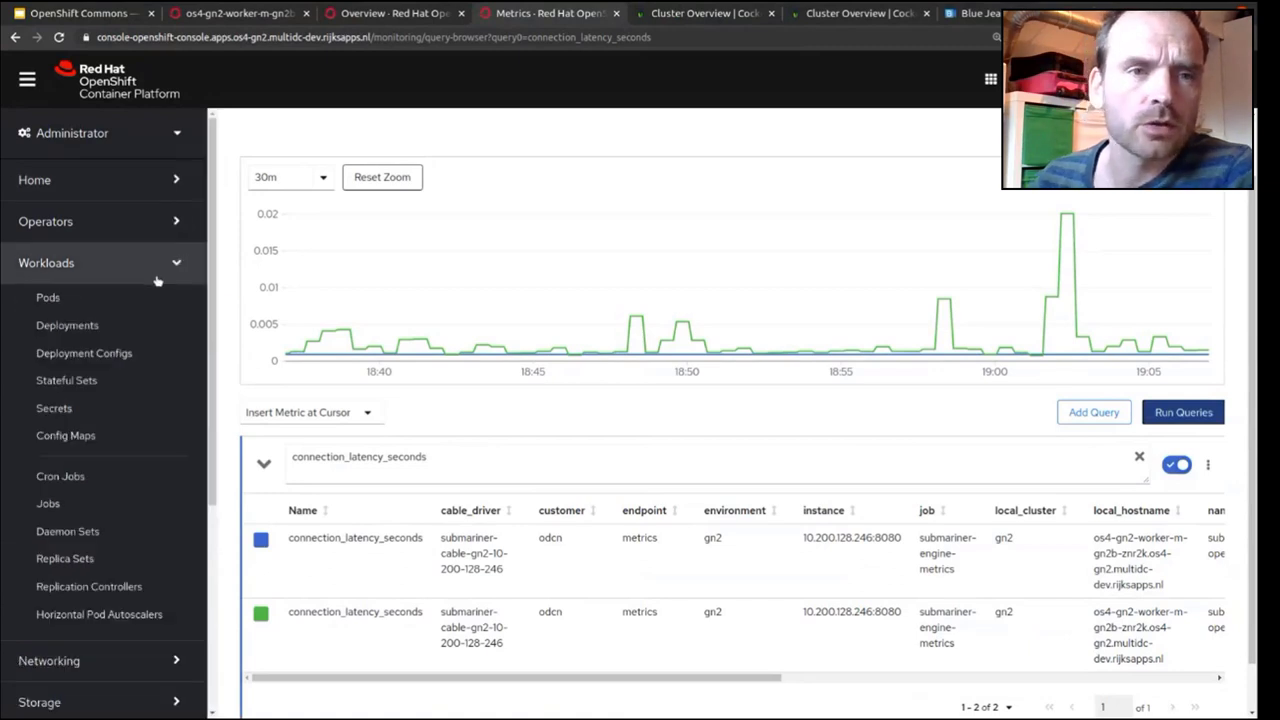
{"action": "left_click", "coordinate": [70, 299]}
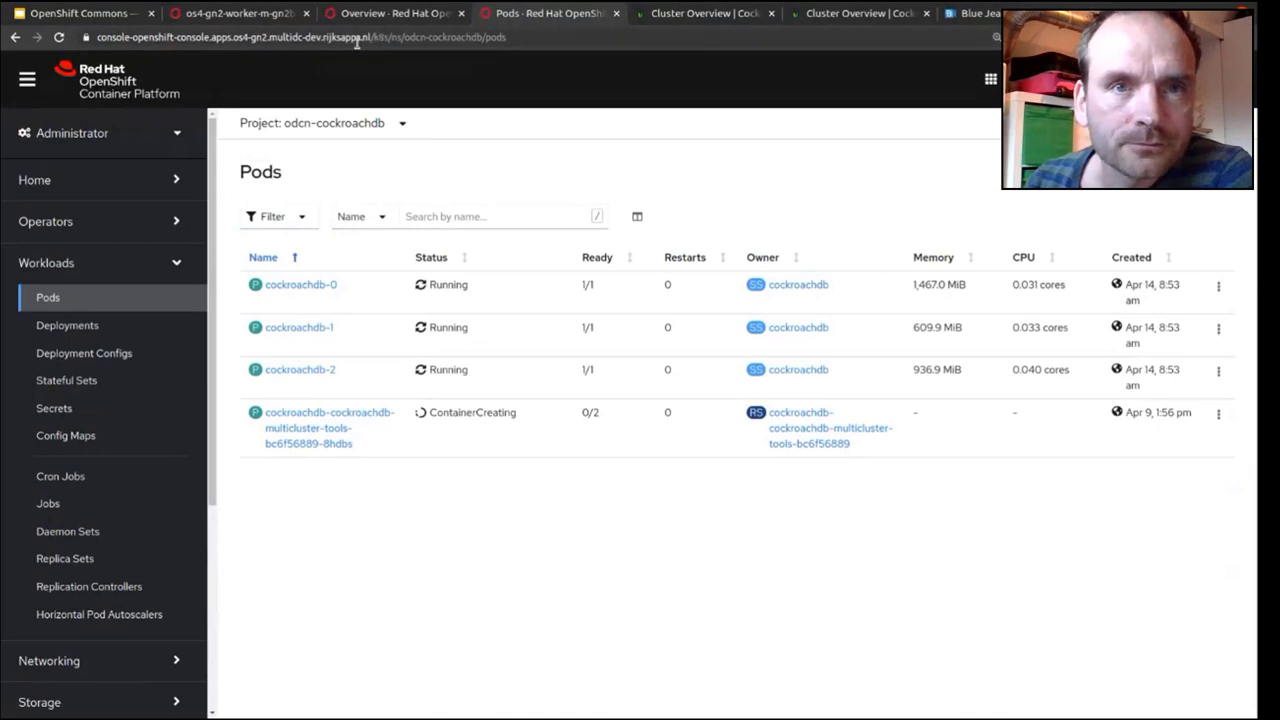
{"action": "left_click", "coordinate": [374, 16]}
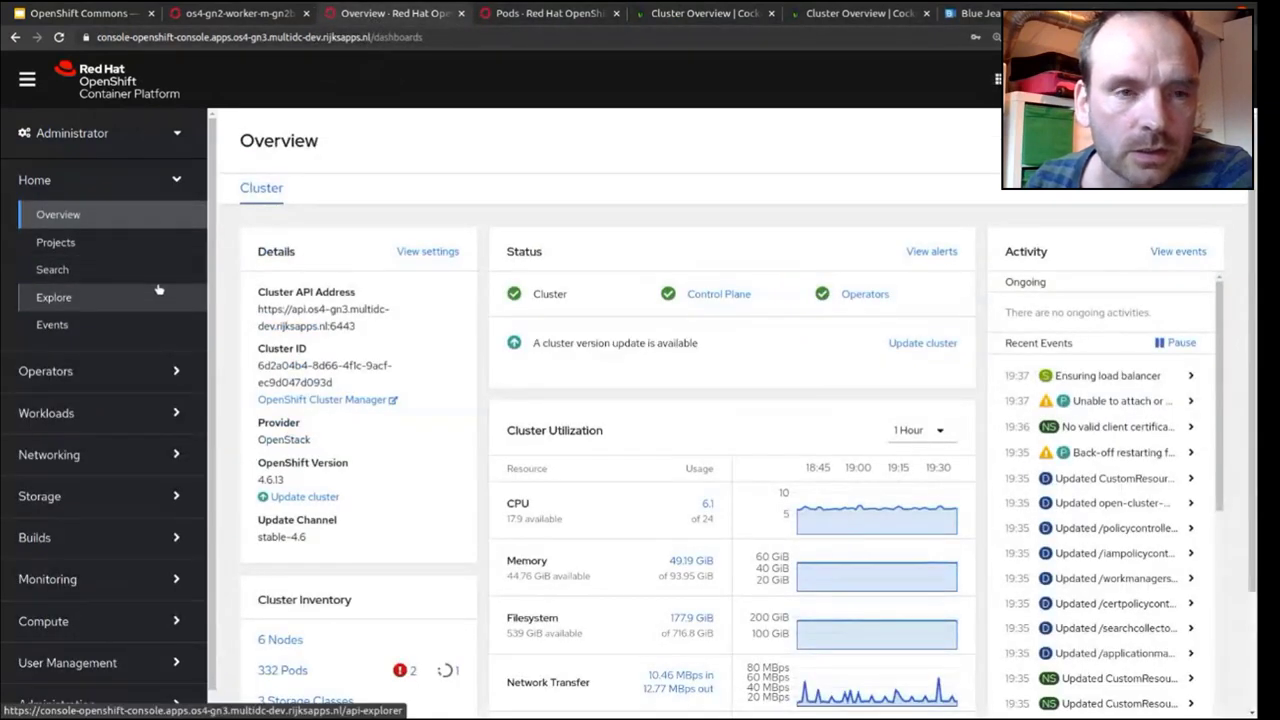
{"action": "left_click", "coordinate": [86, 412]}
{"action": "left_click", "coordinate": [94, 443]}
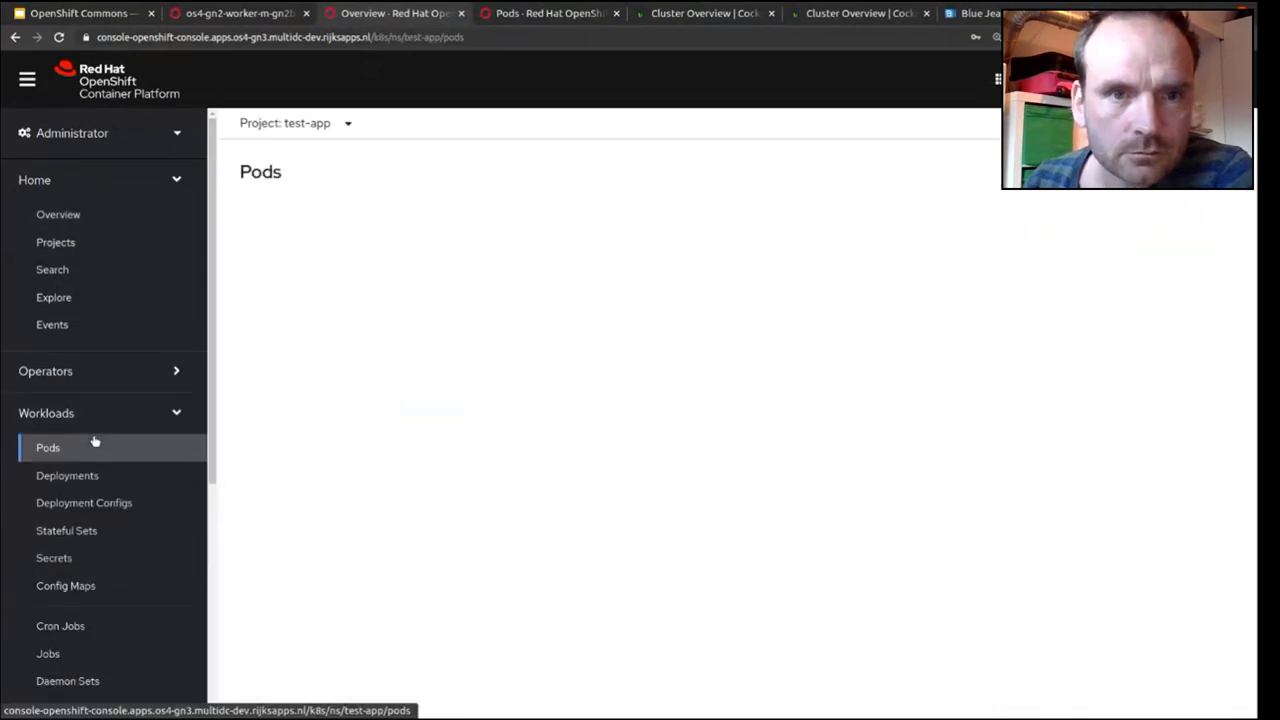
{"action": "left_click", "coordinate": [335, 125]}
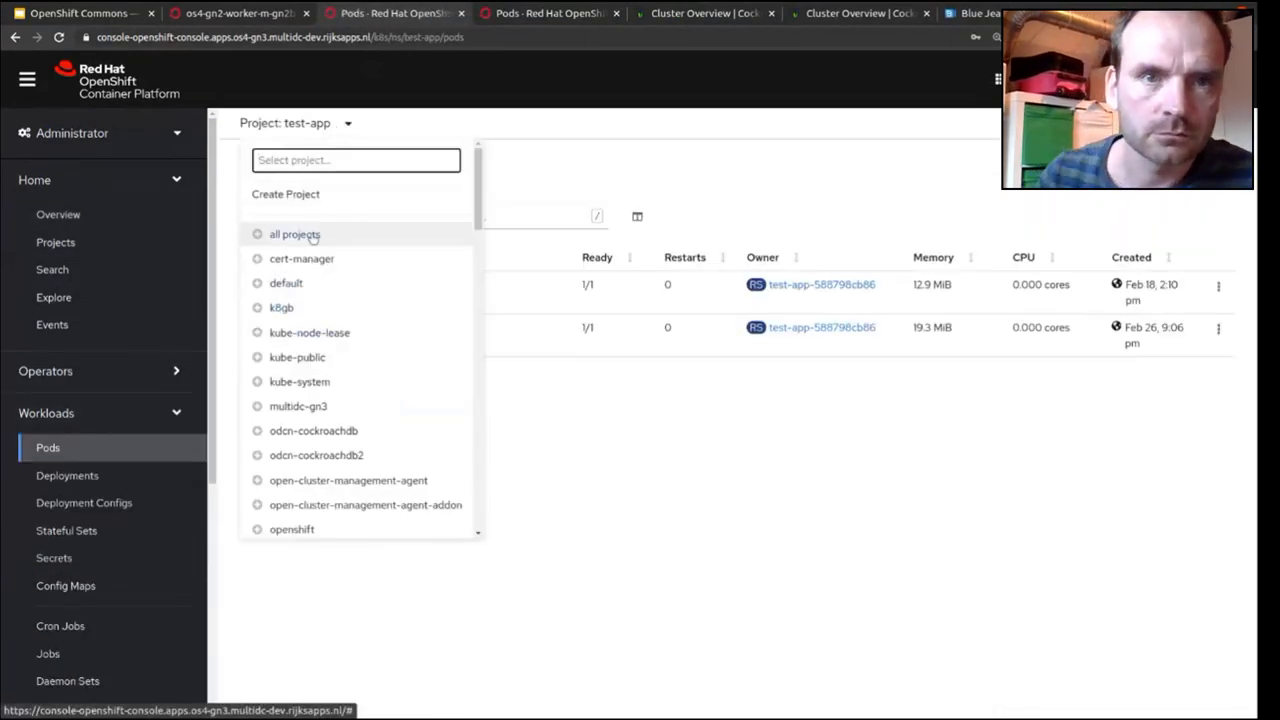
{"action": "type", "text": "cock"}
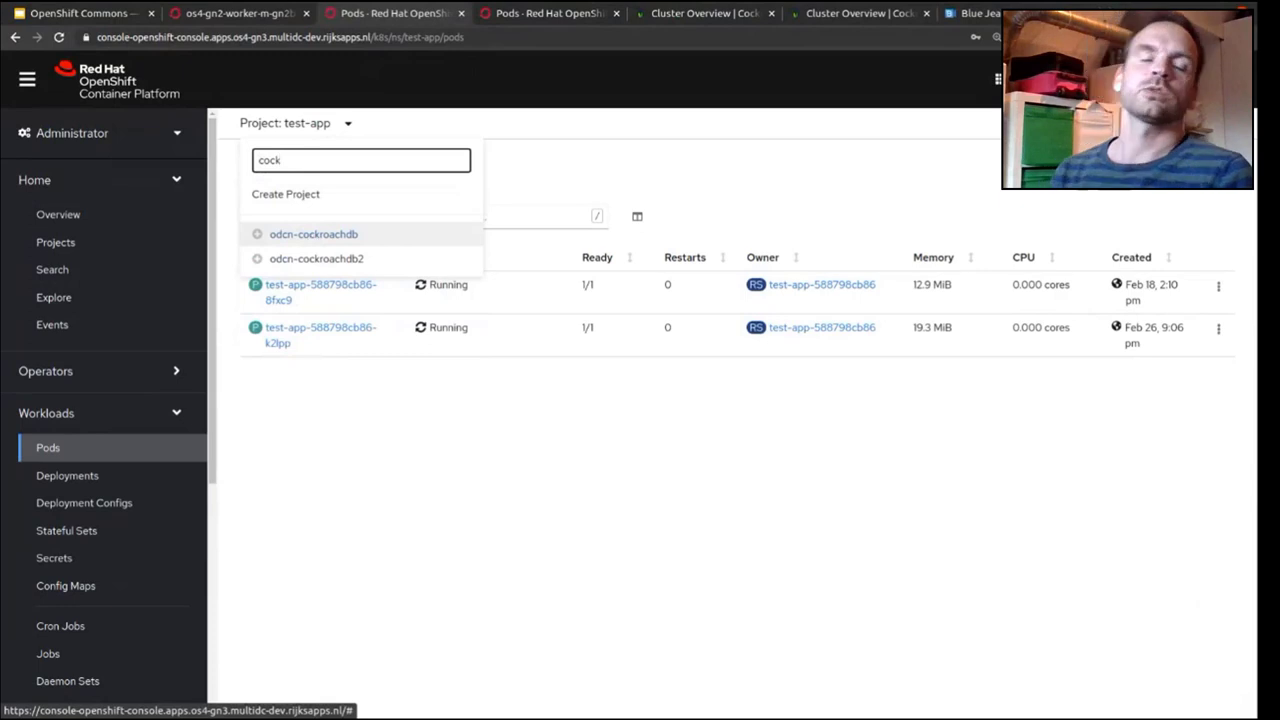
{"action": "left_click", "coordinate": [312, 234]}
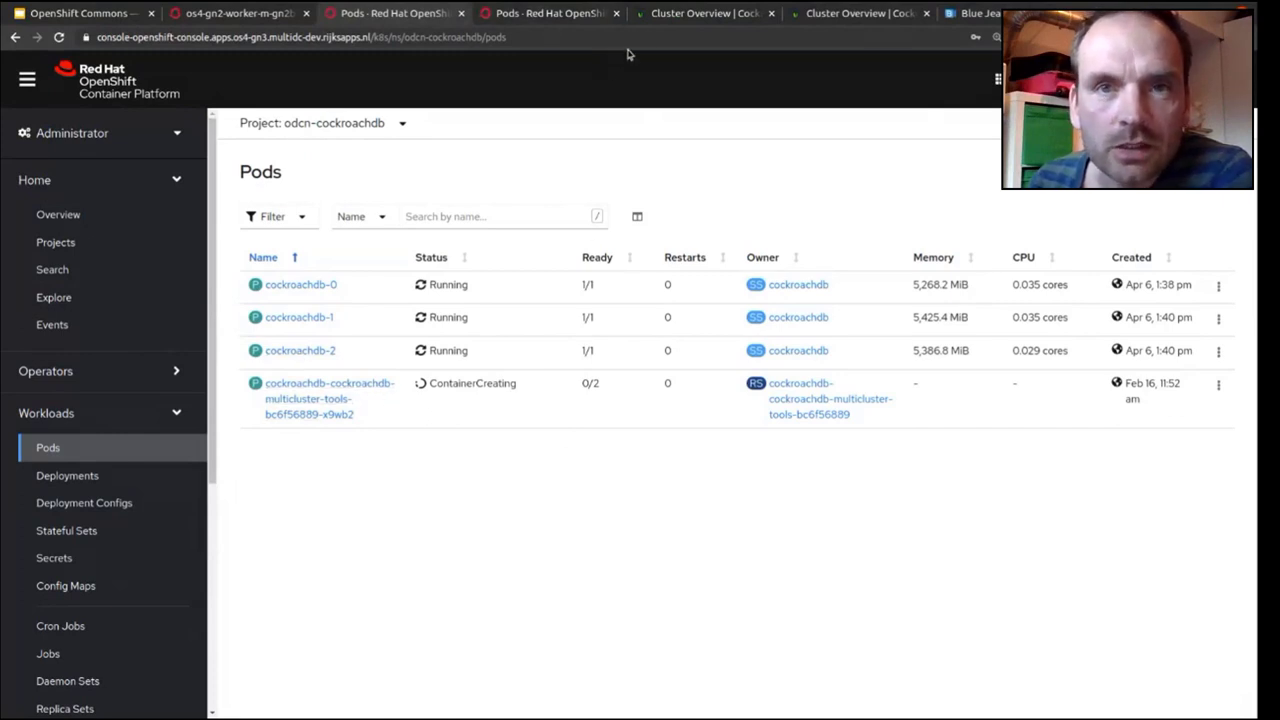
- Examine the node list in the gn2 CockroachDB console's cluster overview and expand the gn3 nodes
{"action": "left_click", "coordinate": [676, 17]}
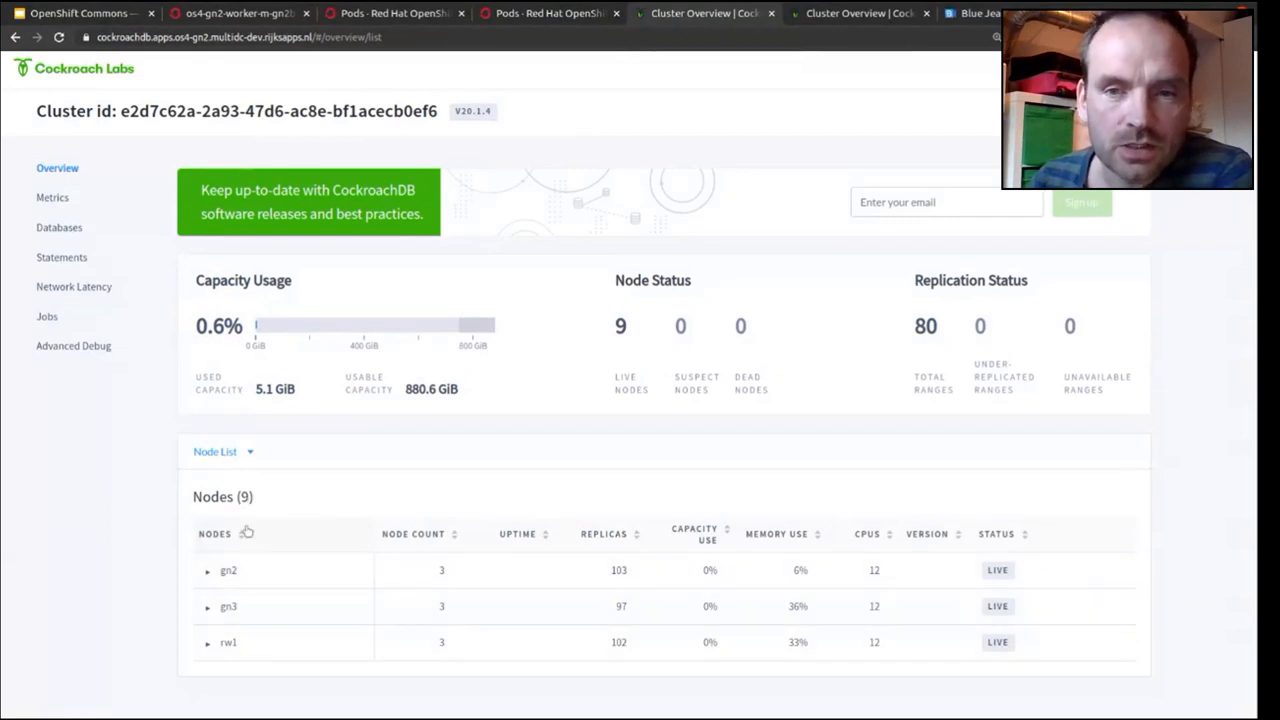
{"action": "left_click", "coordinate": [208, 571]}
{"action": "scroll", "coordinate": [215, 560], "scroll_direction": "down", "scroll_amount": 2}
{"action": "scroll", "coordinate": [225, 560], "scroll_direction": "down", "scroll_amount": 1}
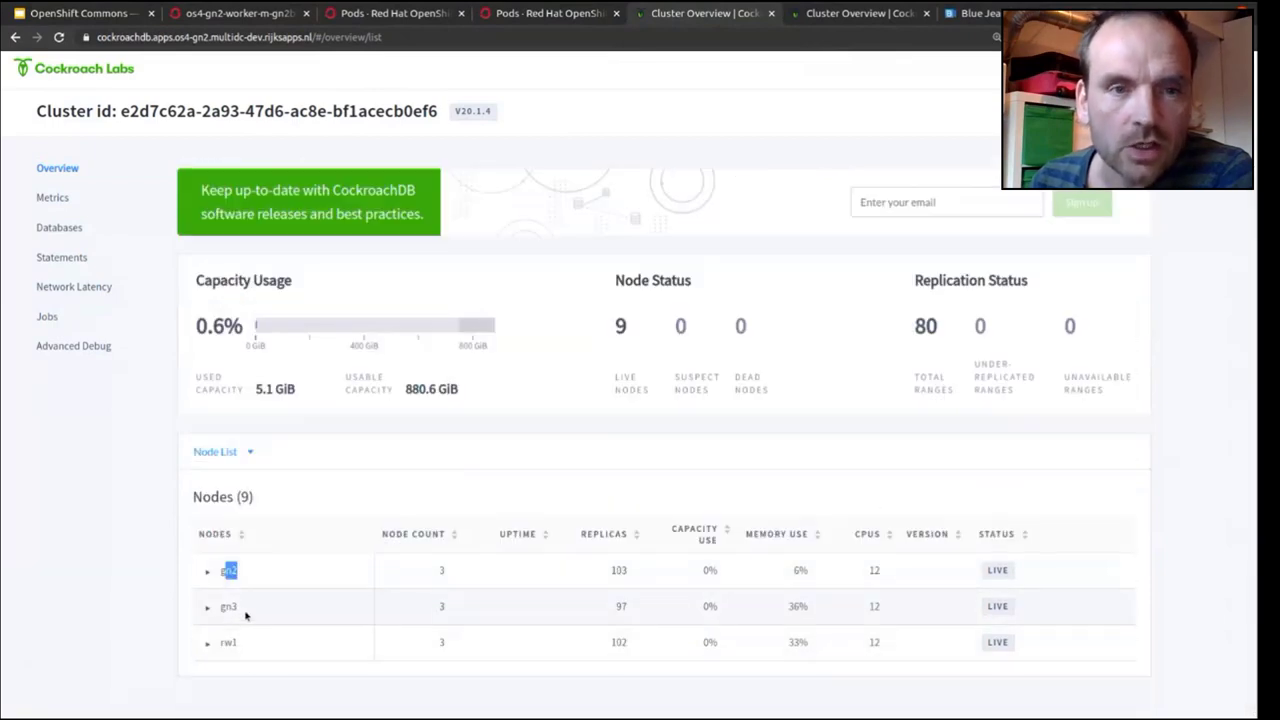
{"action": "double_click", "coordinate": [228, 606]}
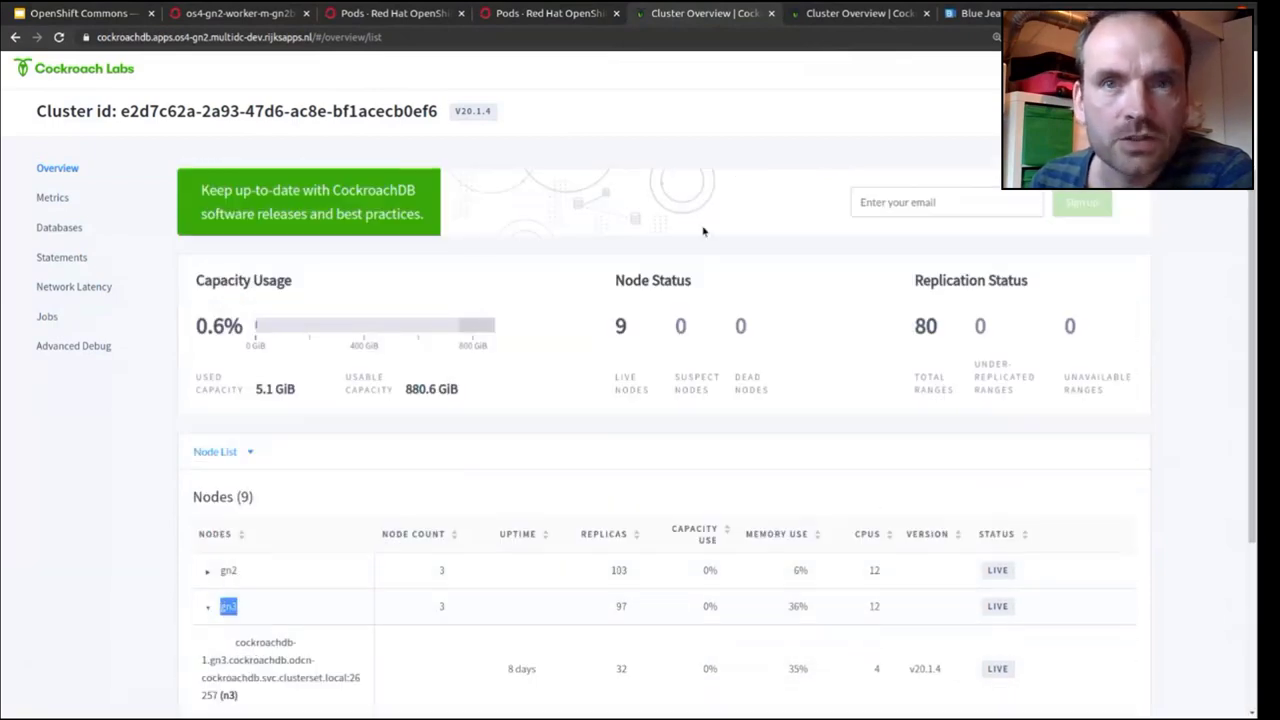
- Switch to the gn3 CockroachDB console and examine the network latency between the nodes
{"action": "left_click", "coordinate": [822, 14]}
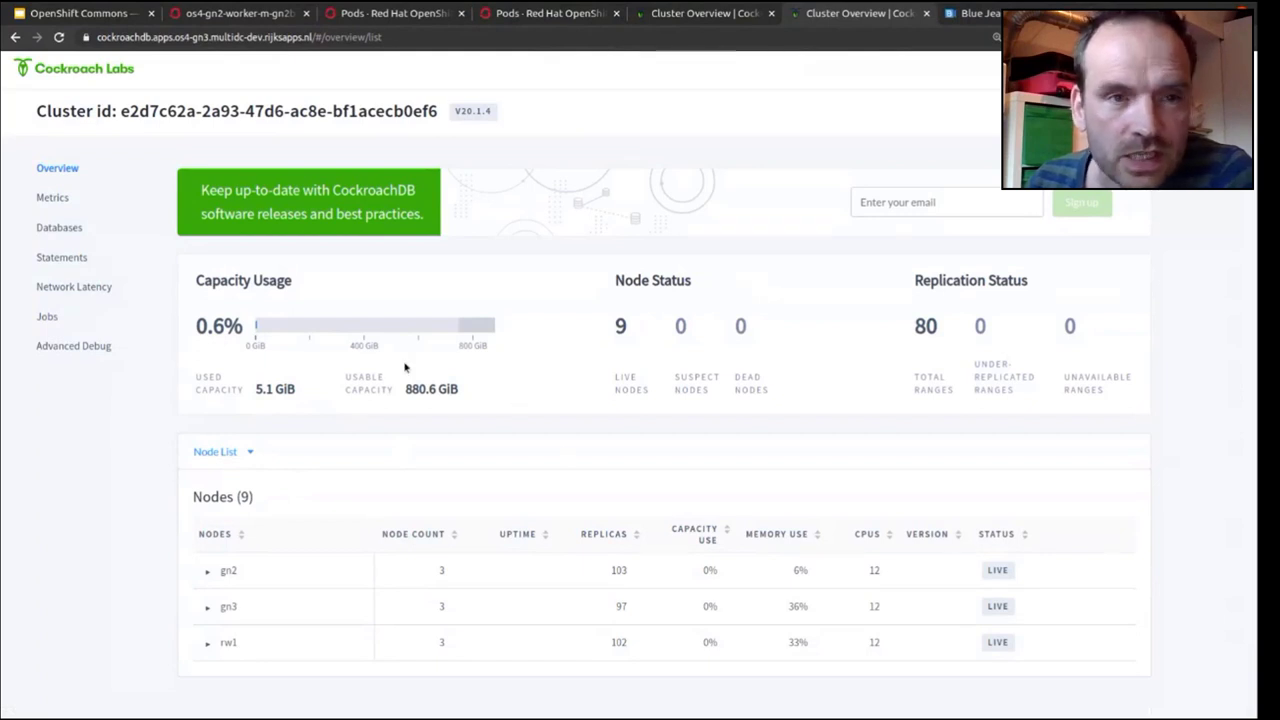
{"action": "left_click", "coordinate": [85, 287]}
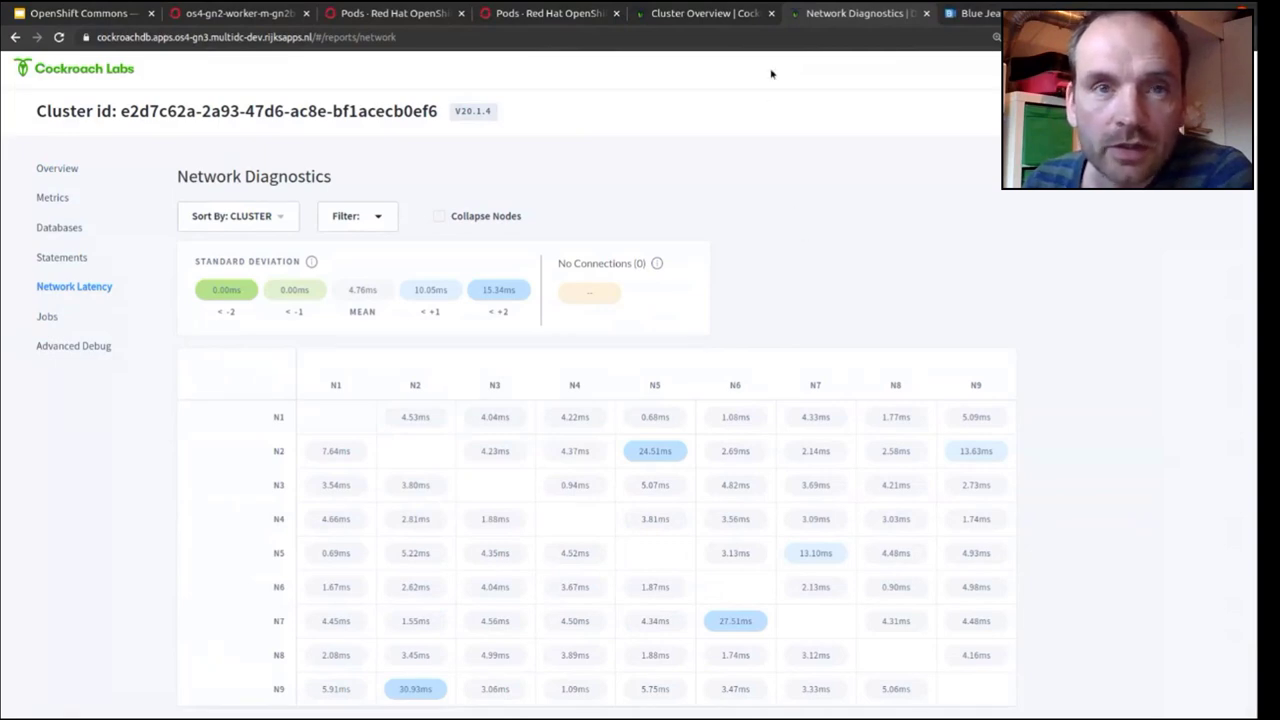
- Return to the gn3 OpenShift console and open the details of the cockroachdb-0 pod
{"action": "left_click", "coordinate": [701, 18]}
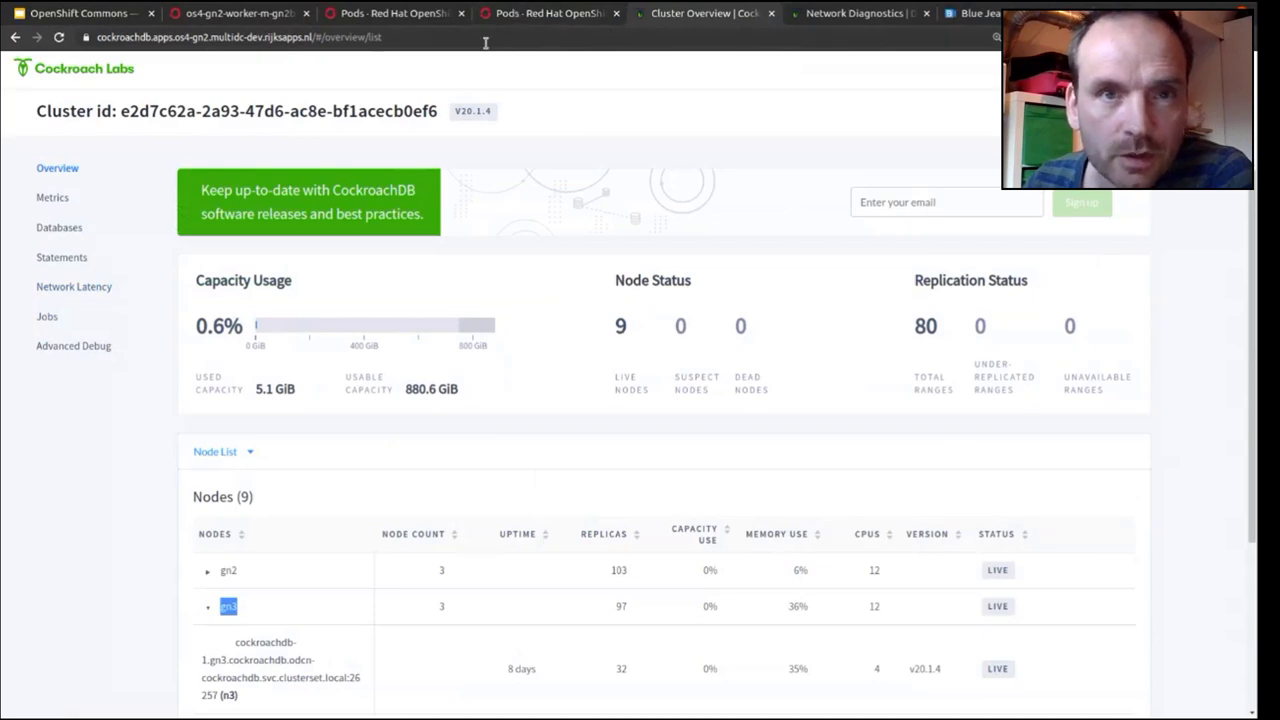
{"action": "left_click", "coordinate": [420, 17]}
{"action": "left_click", "coordinate": [309, 284]}
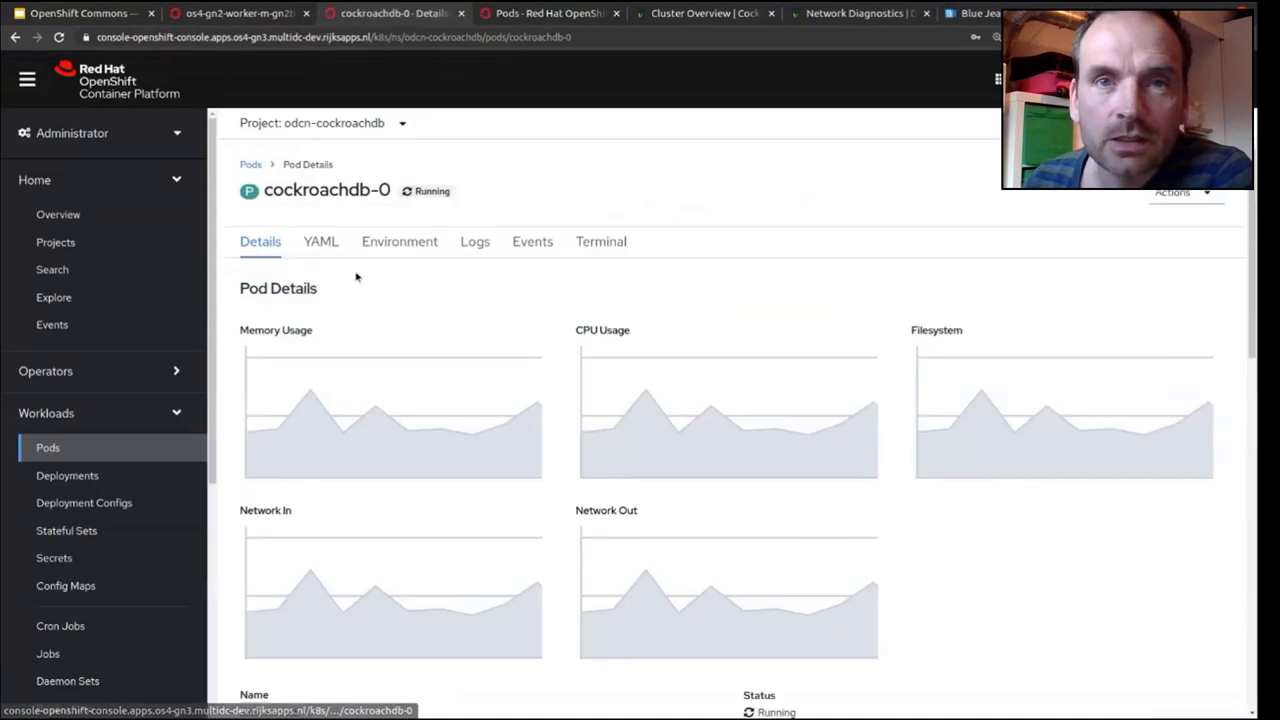
- Review the databases and their tables in the gn2 CockroachDB console
{"action": "left_click", "coordinate": [683, 16]}
{"action": "left_click", "coordinate": [78, 231]}
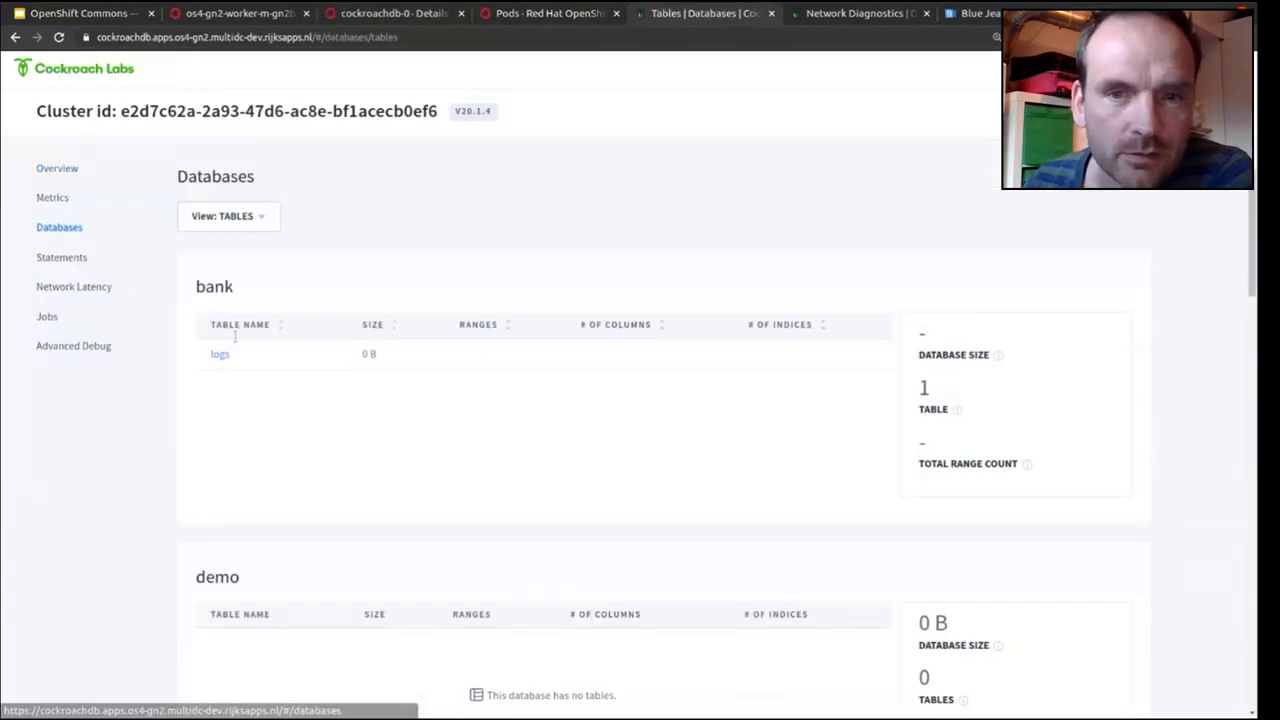
{"action": "scroll", "coordinate": [300, 372], "scroll_direction": "down", "scroll_amount": 1}
{"action": "scroll", "coordinate": [271, 451], "scroll_direction": "down", "scroll_amount": 2}
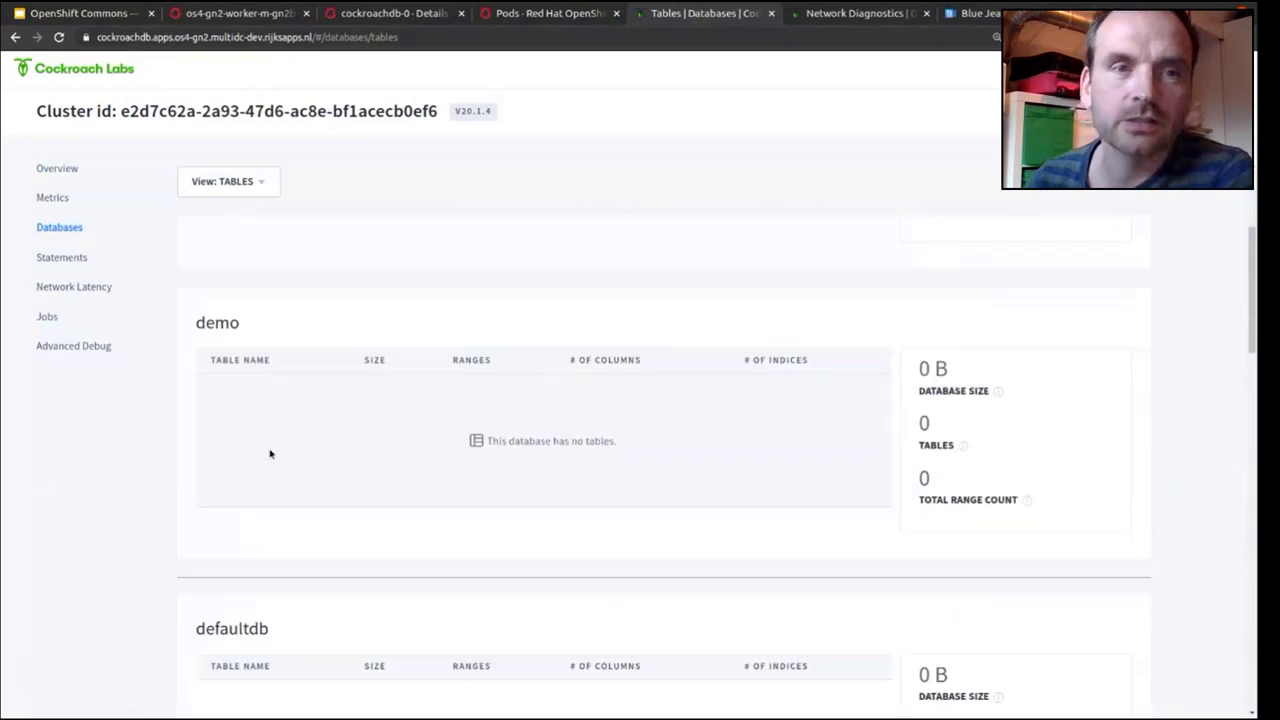
{"action": "scroll", "coordinate": [271, 443], "scroll_direction": "up", "scroll_amount": 1}
{"action": "scroll", "coordinate": [269, 425], "scroll_direction": "up", "scroll_amount": 1}
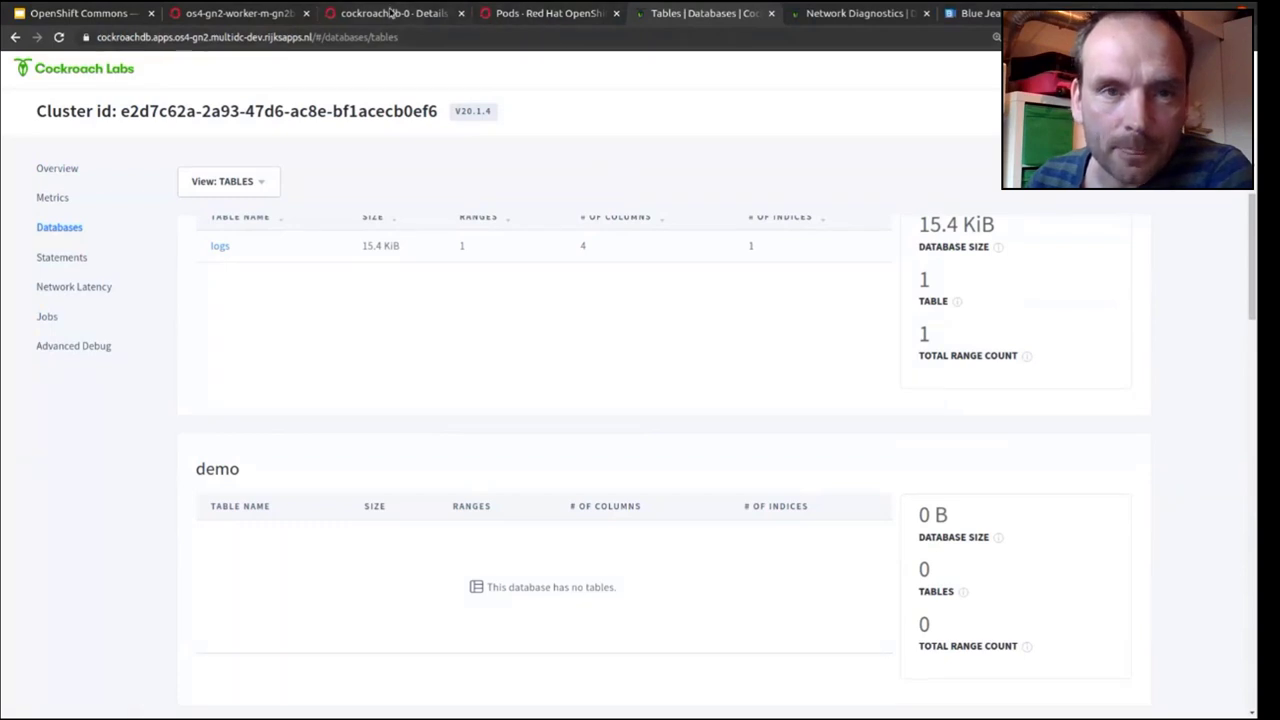
- Open a terminal session in the cockroachdb-0 pod on the gn3 cluster
{"action": "left_click", "coordinate": [420, 14]}
{"action": "left_click", "coordinate": [587, 245]}
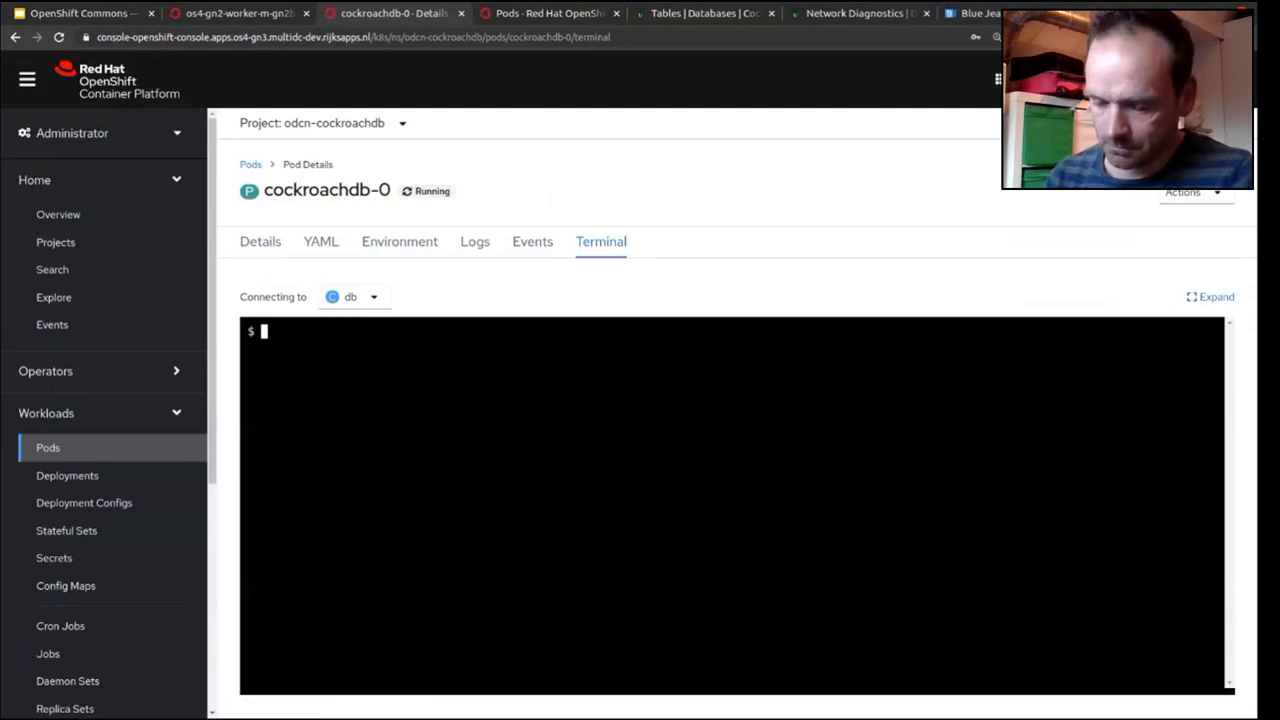
- Try to start the SQL shell in the pod with ./cockroachdb sql --insecure
{"action": "type", "text": "./co"}
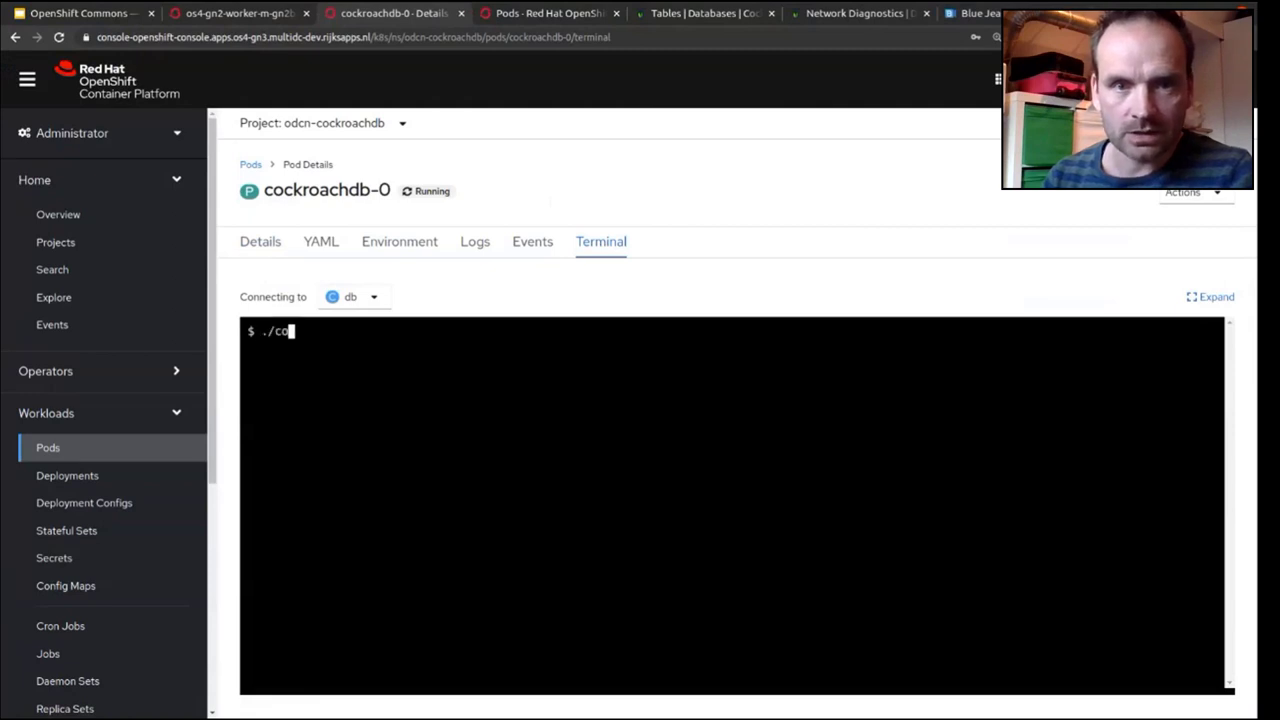
{"action": "type", "text": "ckr"}
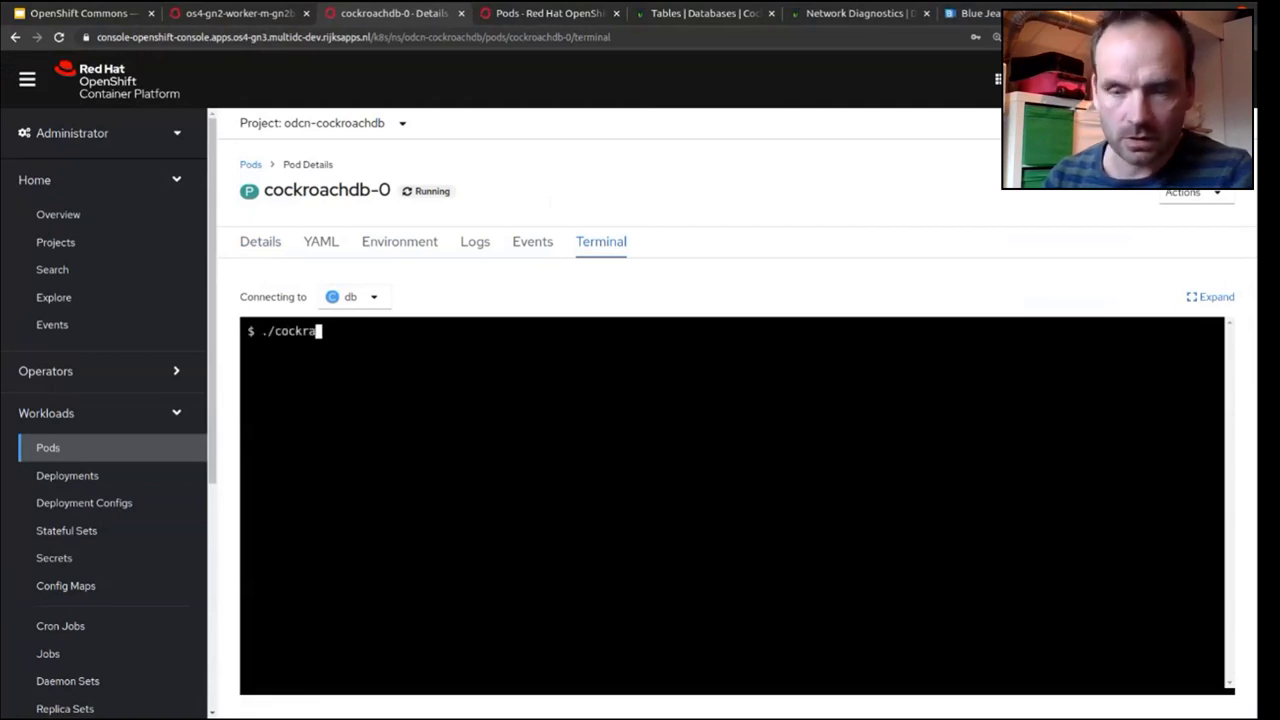
{"action": "type", "text": "a"}
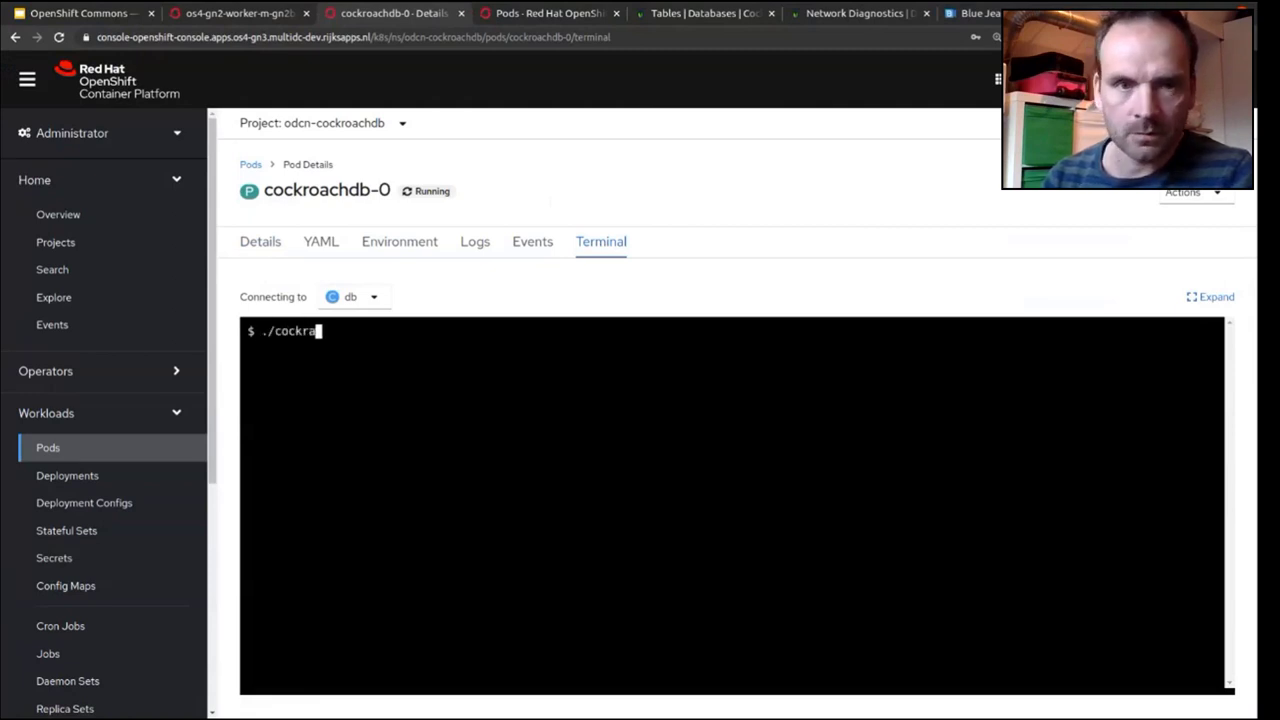
{"action": "key", "text": "BackSpace"}
{"action": "type", "text": "oachdb"}
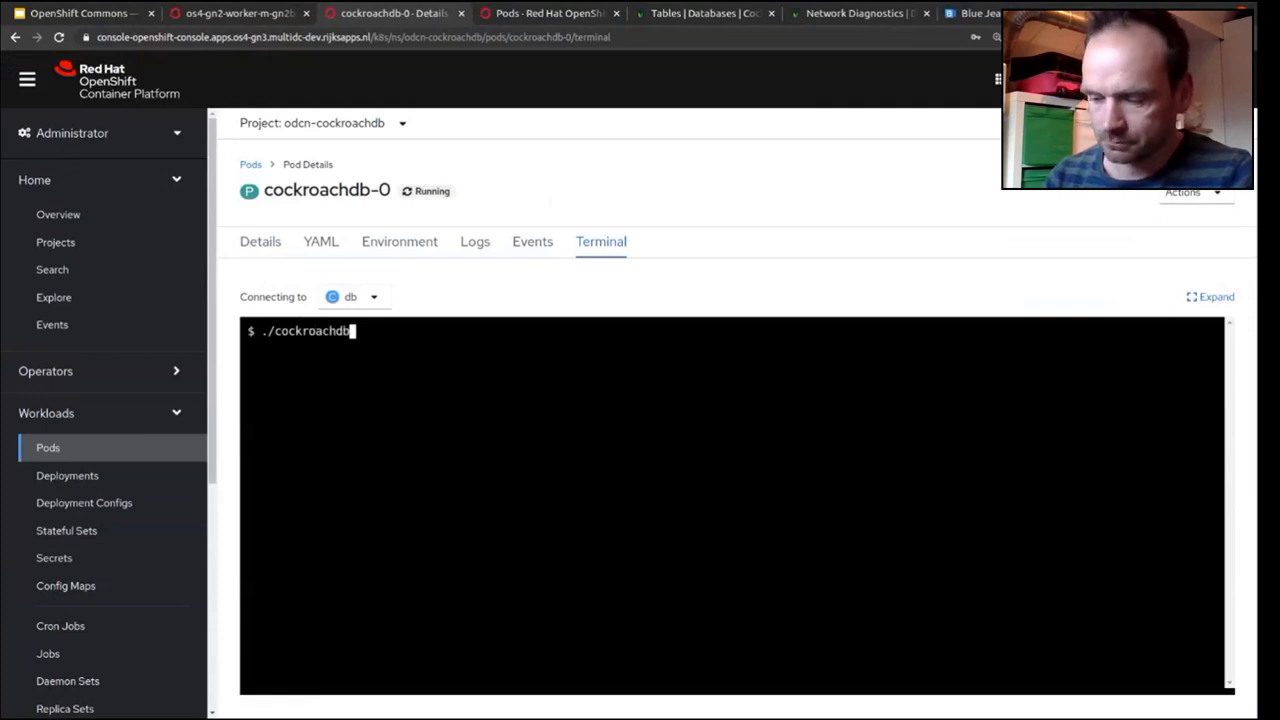
{"action": "type", "text": " sql --i"}
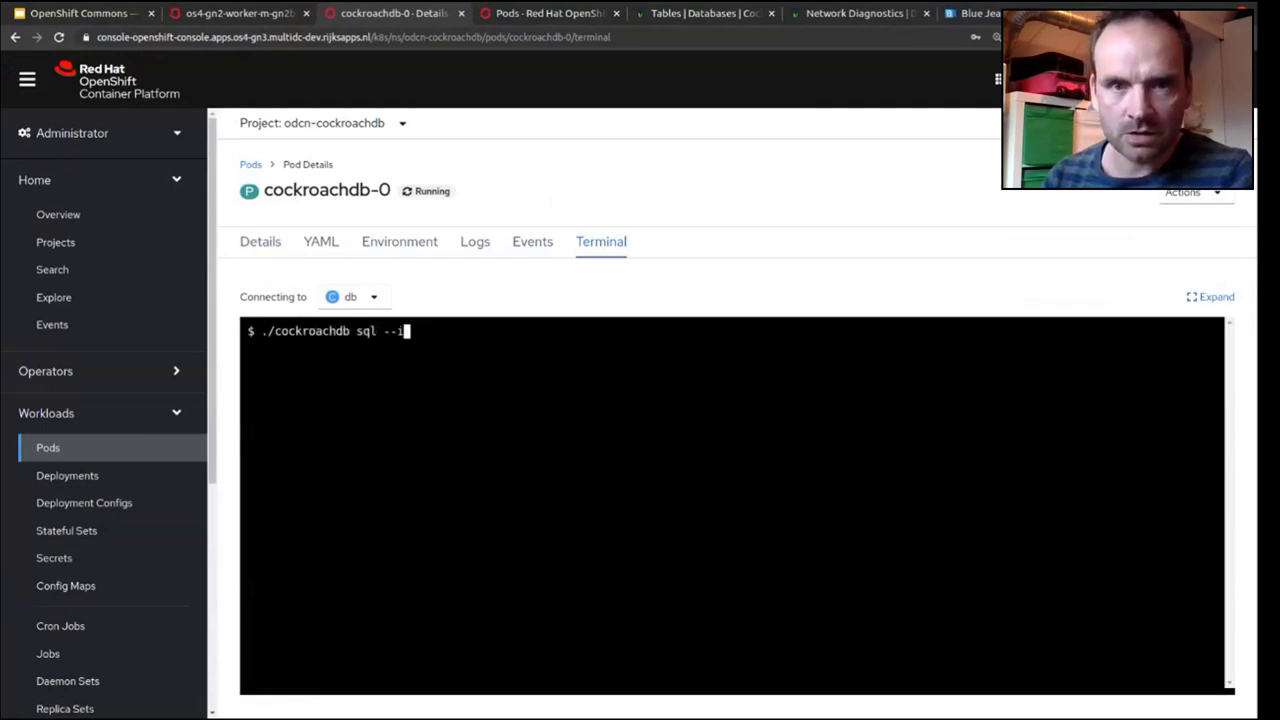
{"action": "type", "text": "nsecyre"}
{"action": "key", "text": "BackSpace"}
{"action": "key", "text": "BackSpace"}
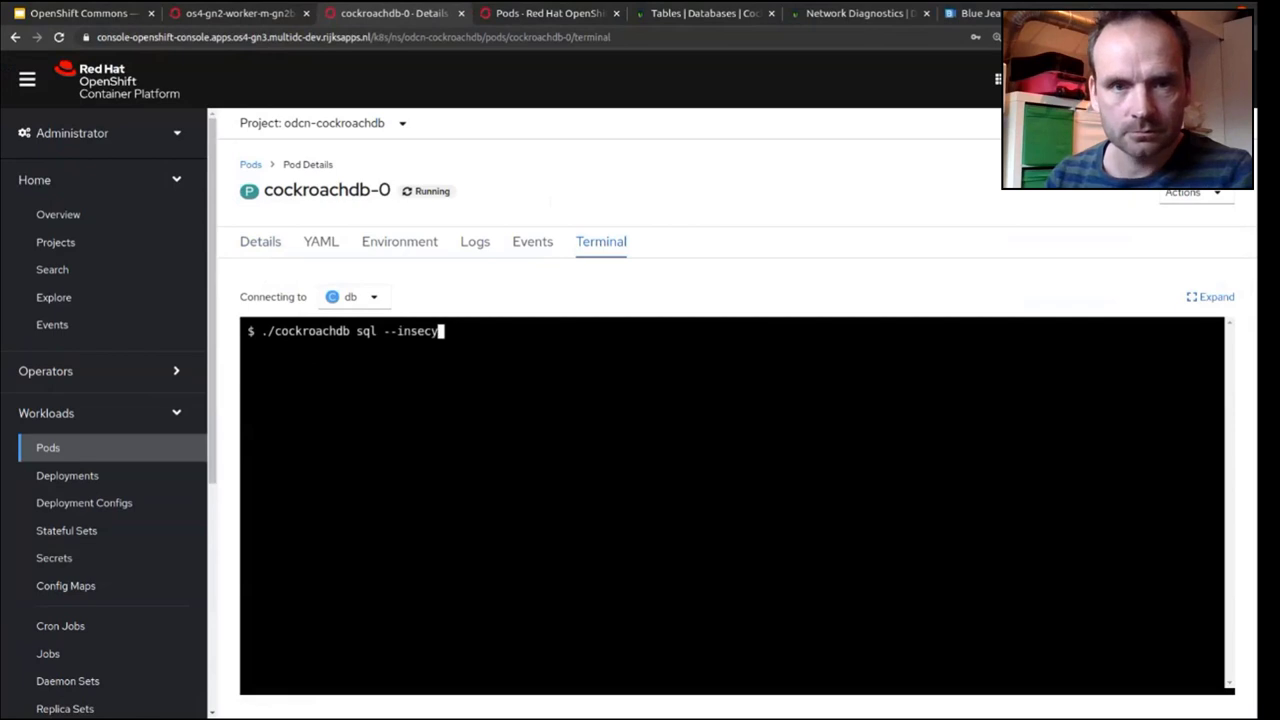
{"action": "key", "text": "BackSpace"}
{"action": "type", "text": "ure"}
{"action": "key", "text": "Return"}
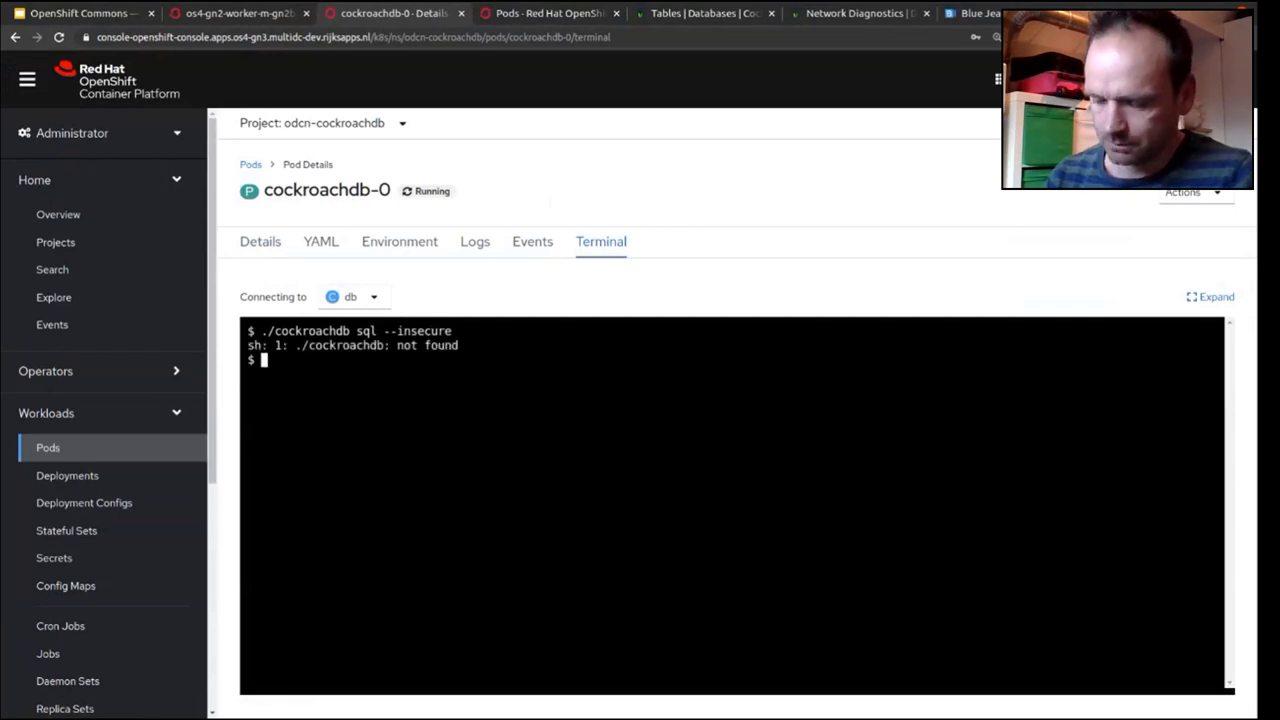
- List the files in the pod's current directory and start the SQL shell with ./cockroach sql --insecure
{"action": "type", "text": "ls"}
{"action": "key", "text": "Return"}
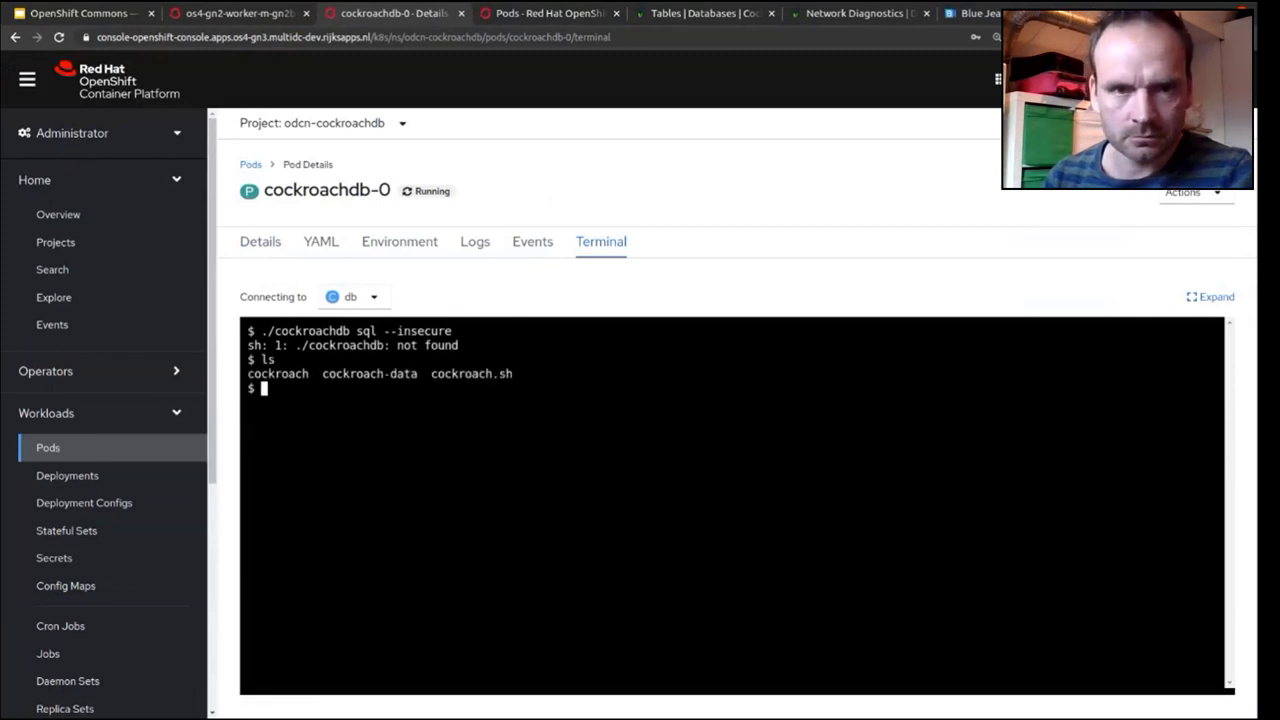
{"action": "type", "text": "./cock"}
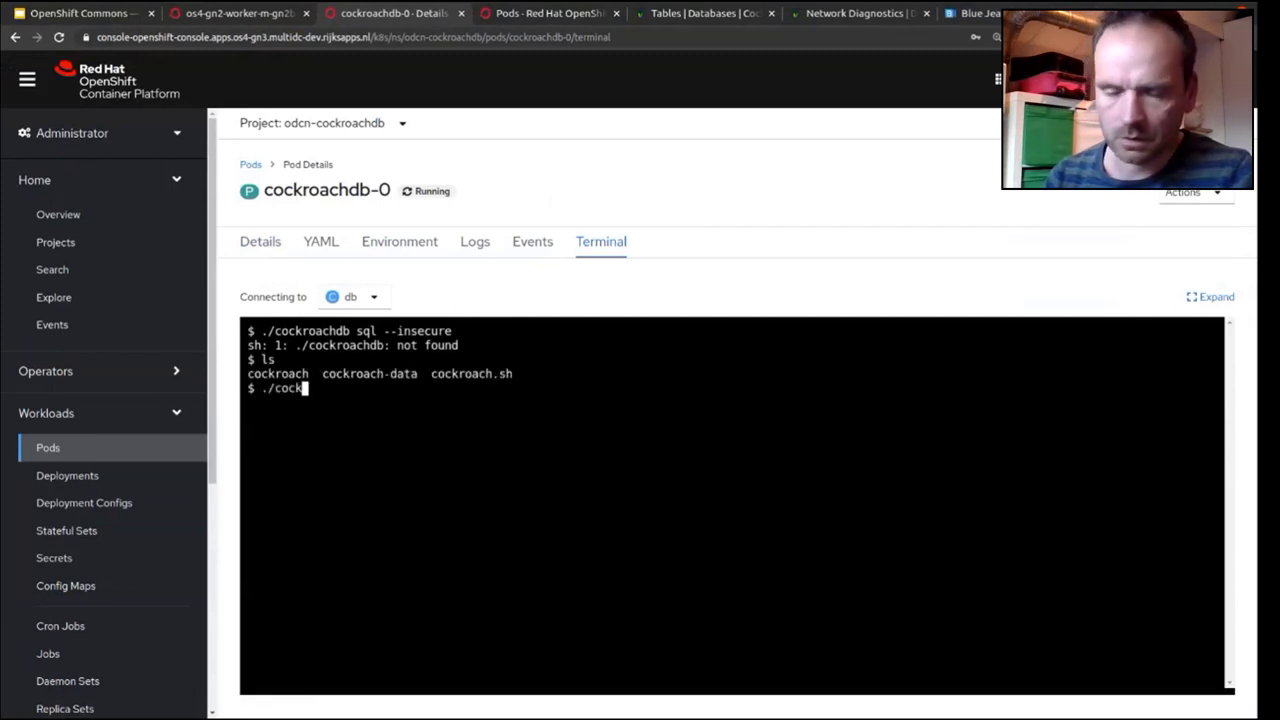
{"action": "type", "text": "roach sq"}
{"action": "key", "text": "BackSpace"}
{"action": "key", "text": "BackSpace"}
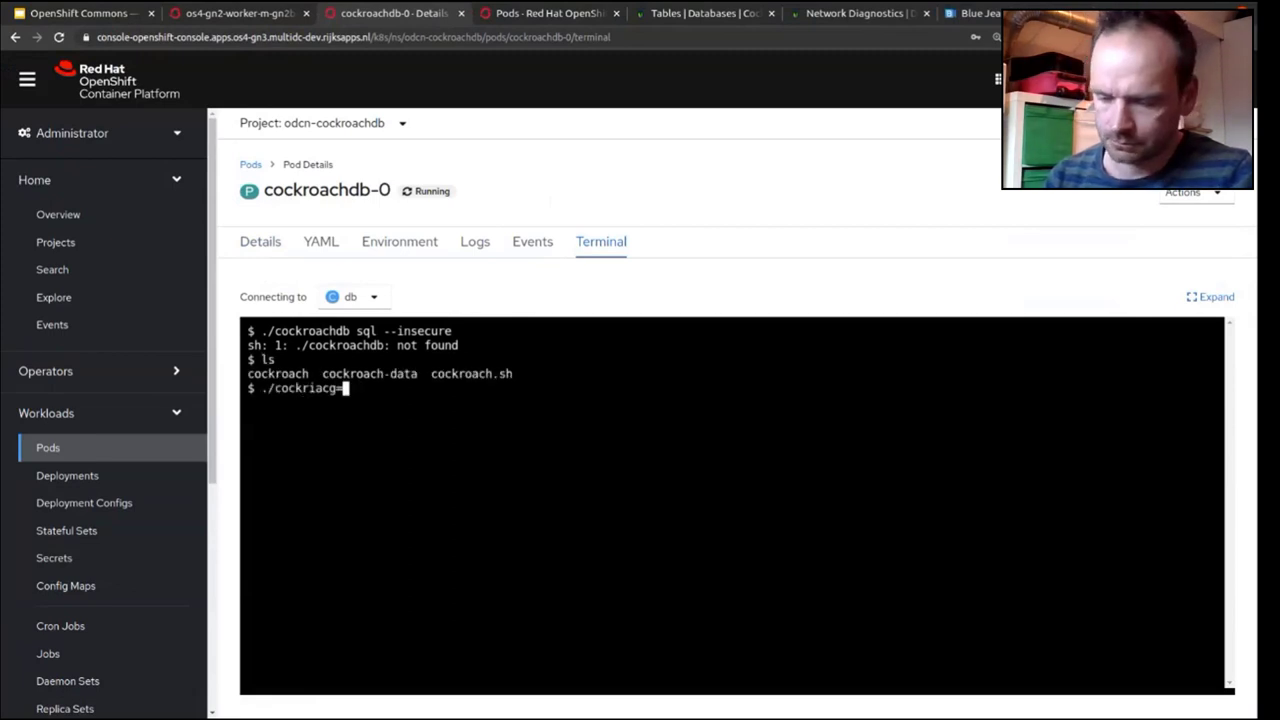
{"action": "key", "text": "BackSpace"}
{"action": "key", "text": "BackSpace"}
{"action": "key", "text": "BackSpace"}
{"action": "key", "text": "BackSpace"}
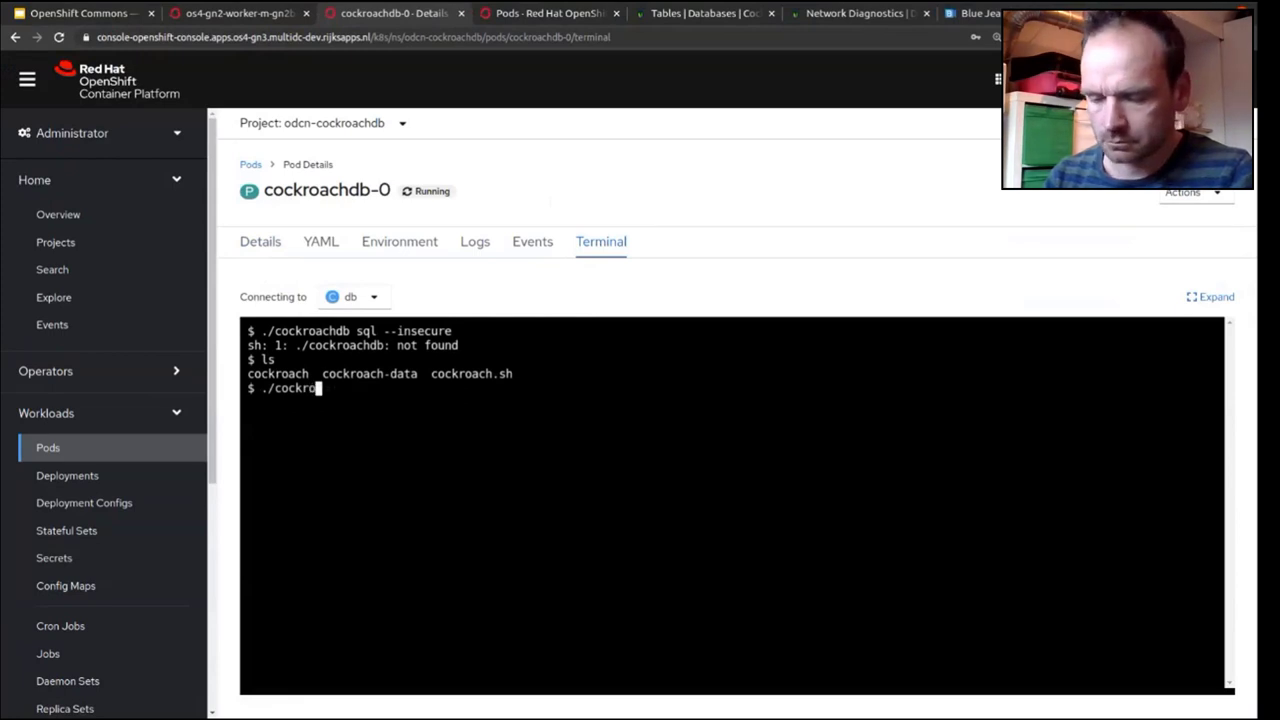
{"action": "type", "text": "ach sql "}
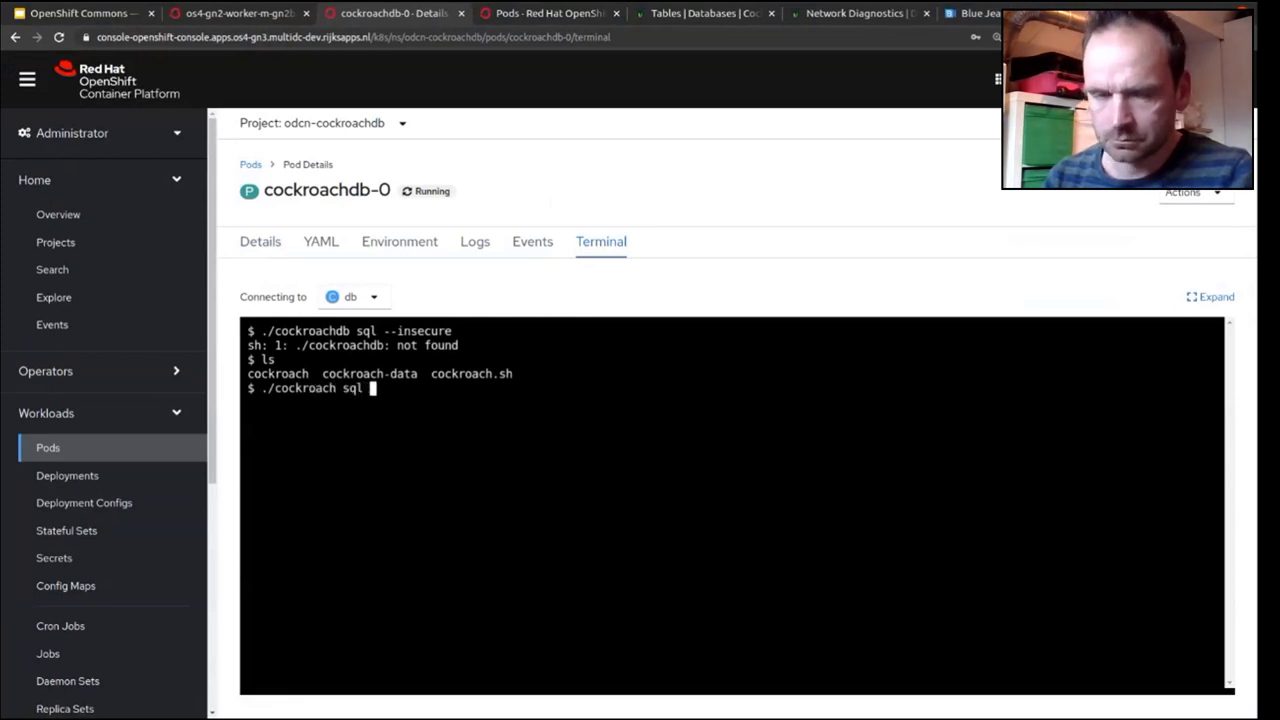
{"action": "type", "text": "--insecure"}
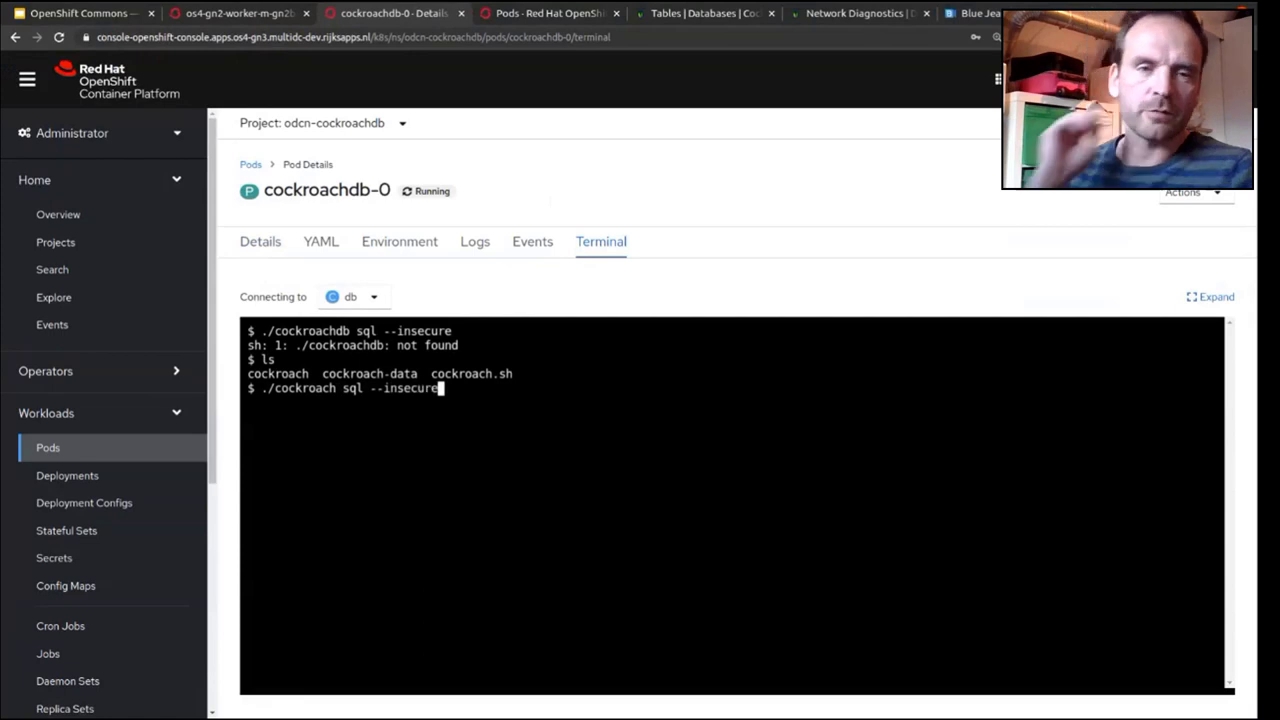
{"action": "key", "text": "Return"}
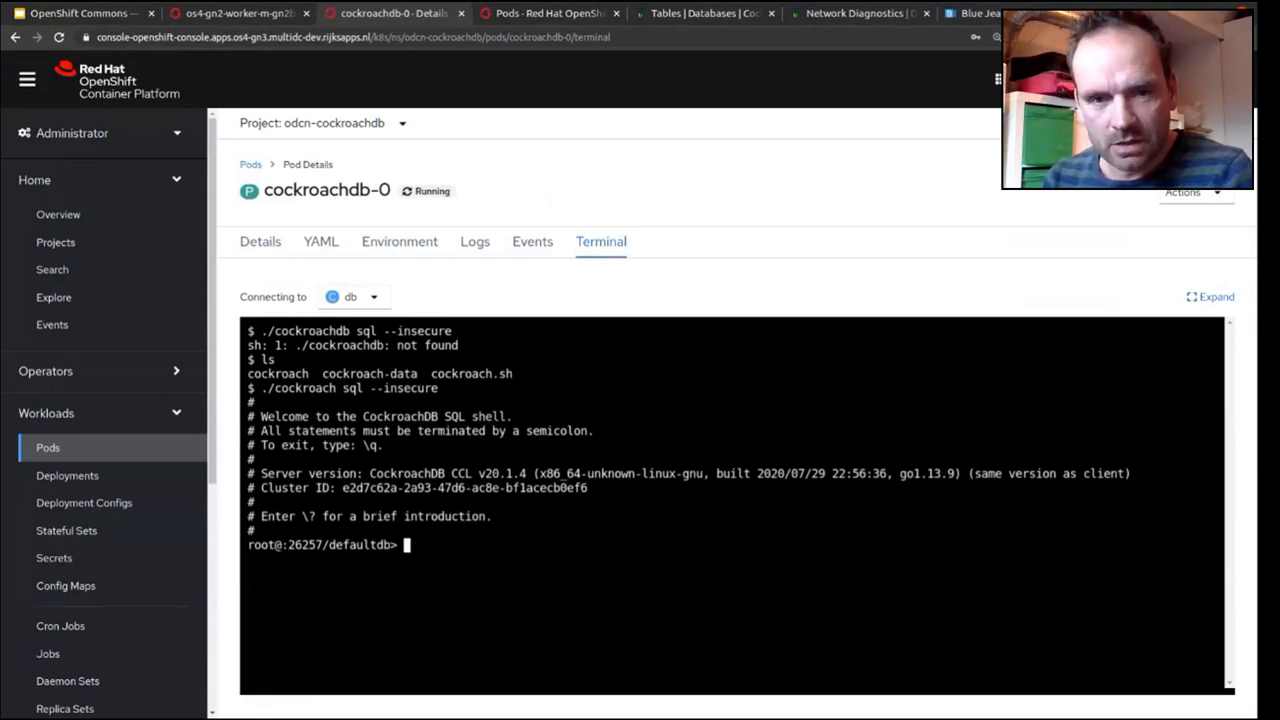
- Create a database named demo2 from the SQL shell with create database demo2;
{"action": "type", "text": "crete"}
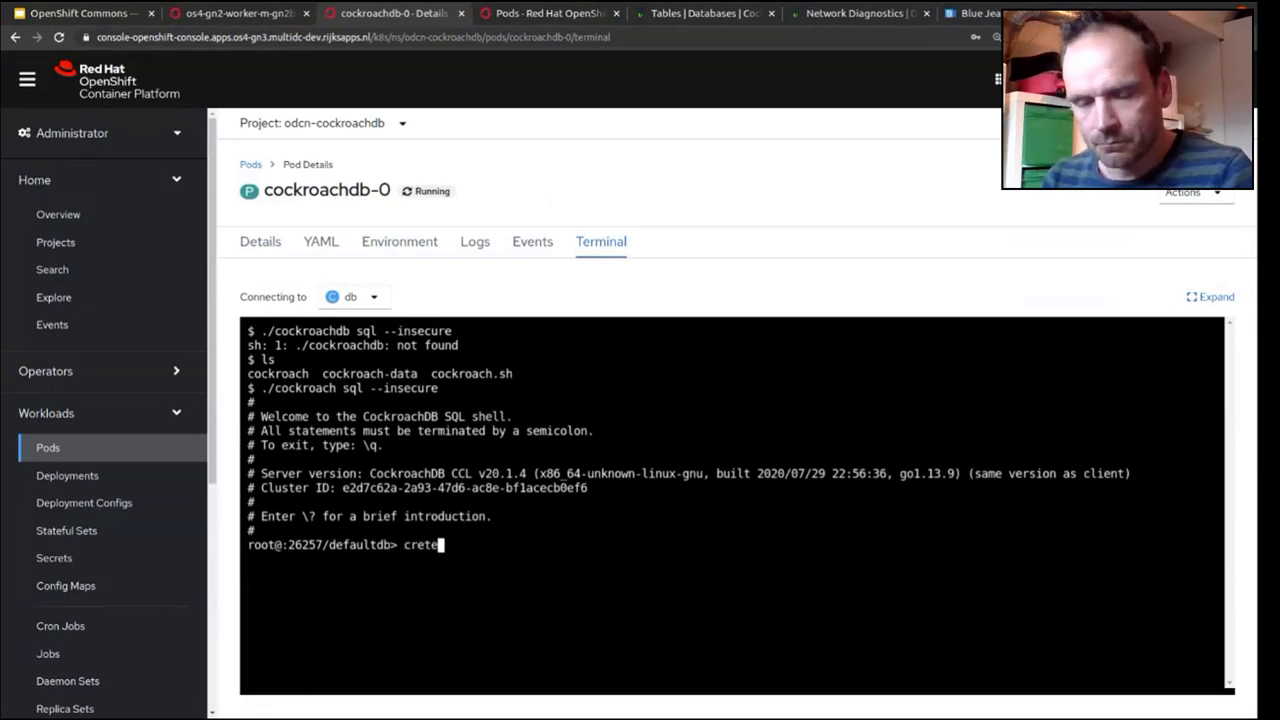
{"action": "key", "text": "BackSpace"}
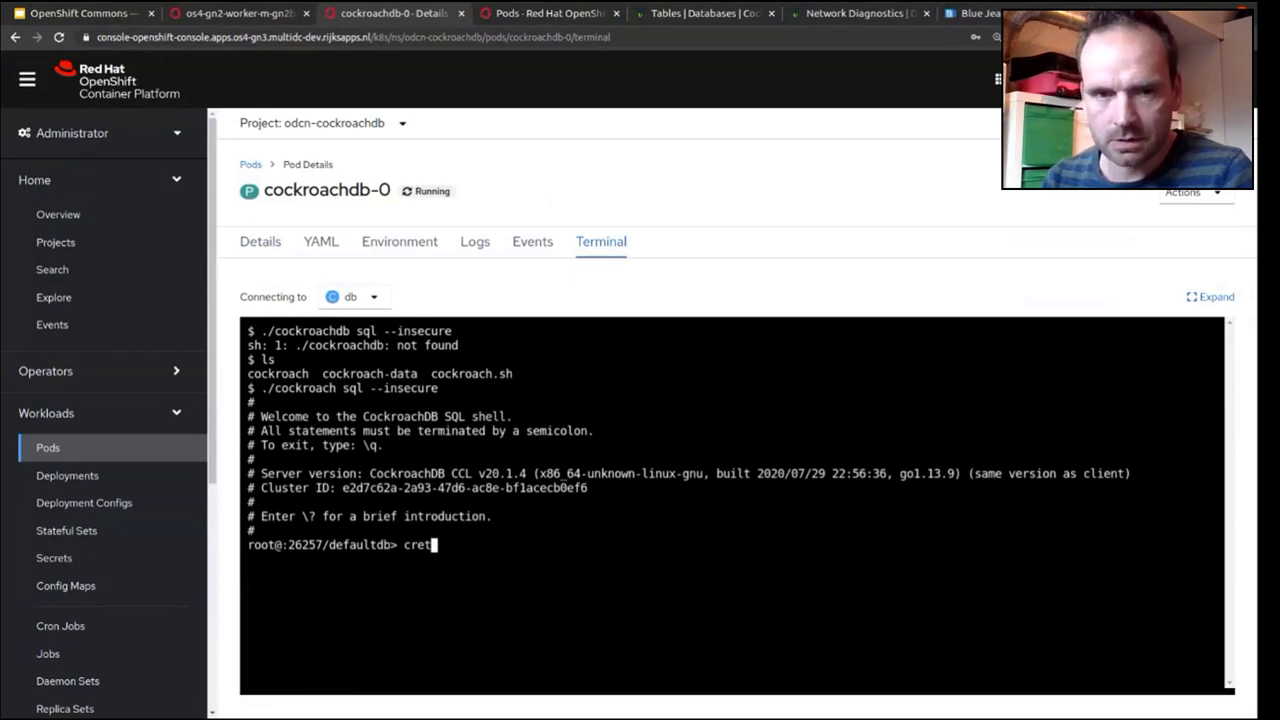
{"action": "key", "text": "BackSpace"}
{"action": "type", "text": "ate da"}
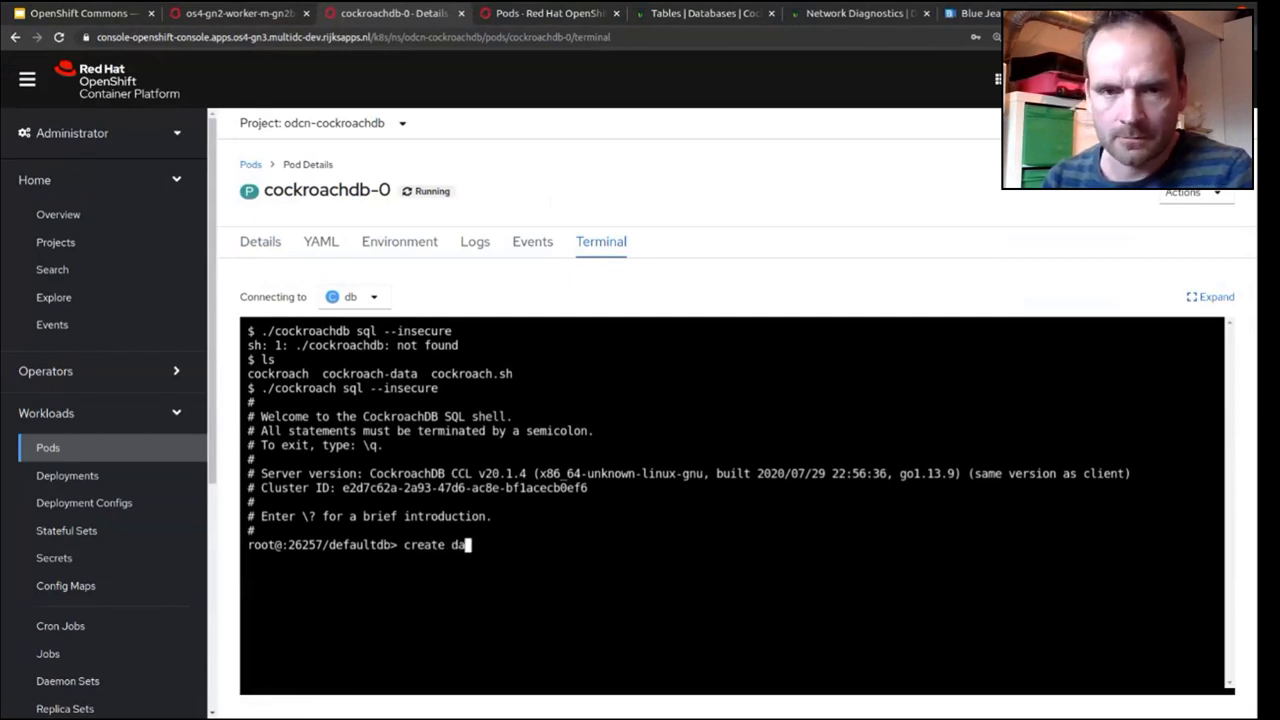
{"action": "type", "text": "tabase"}
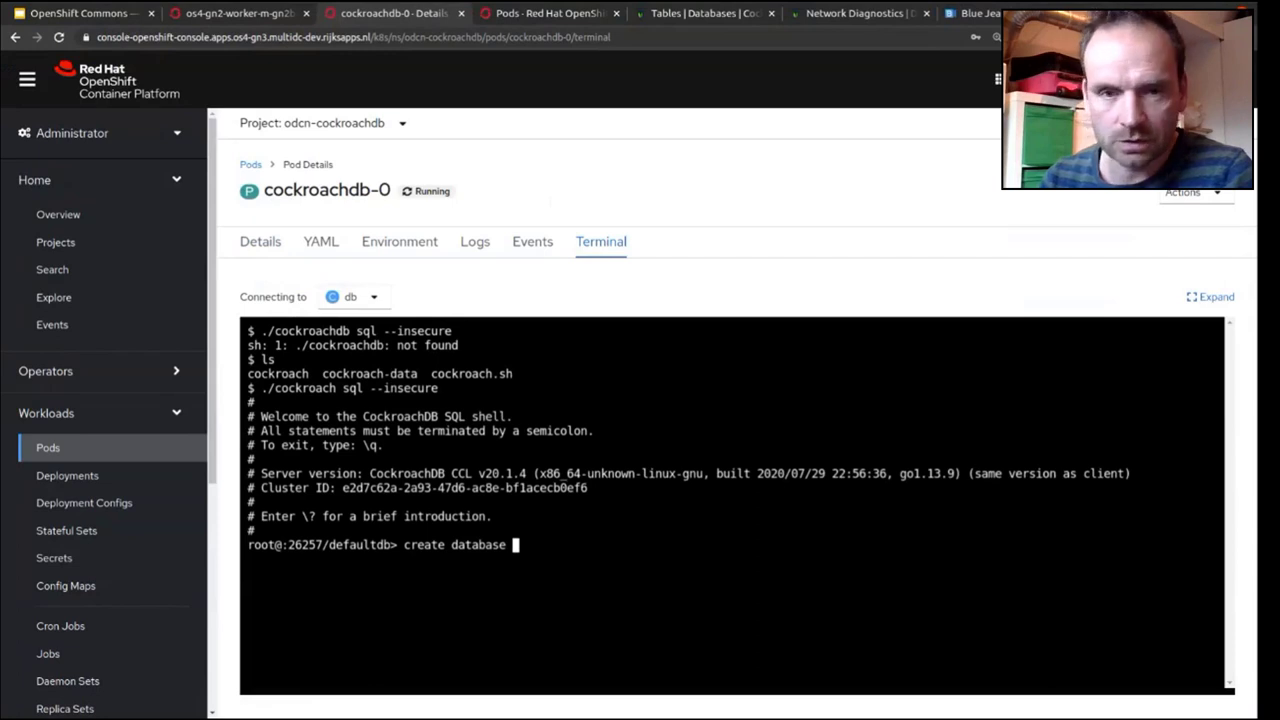
{"action": "type", "text": "demo"}
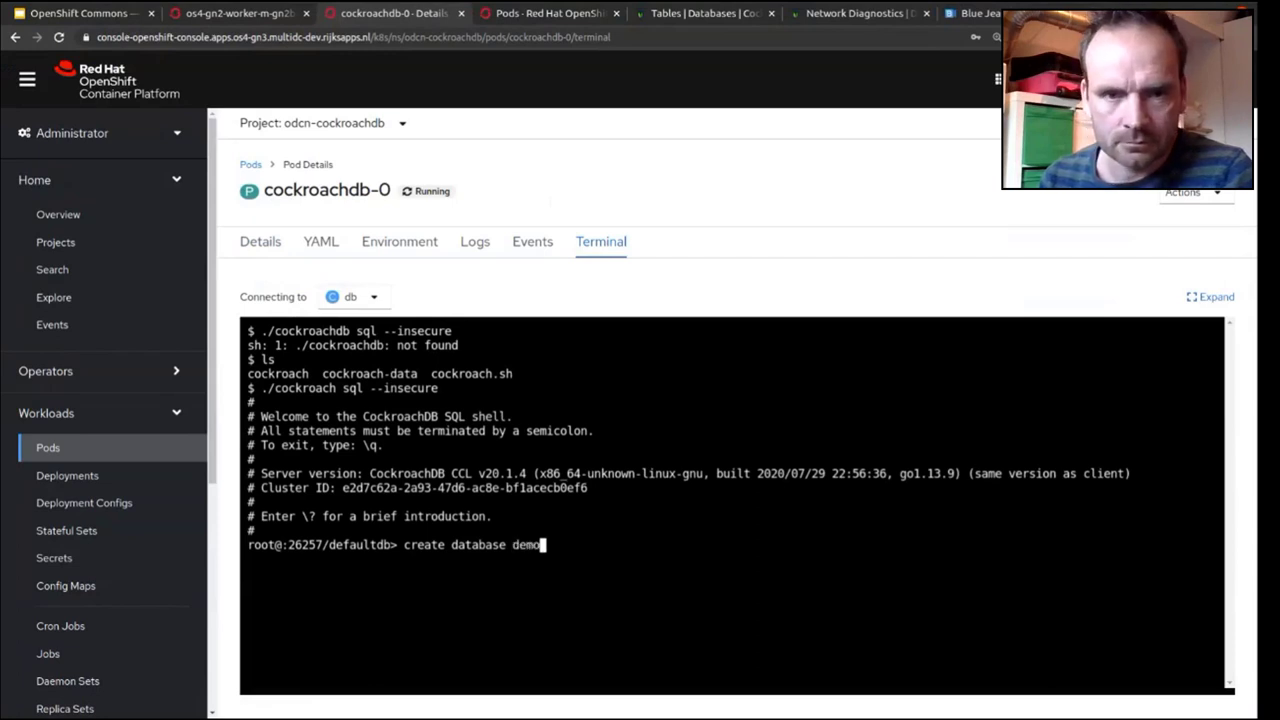
{"action": "type", "text": "2;"}
{"action": "key", "text": "Return"}
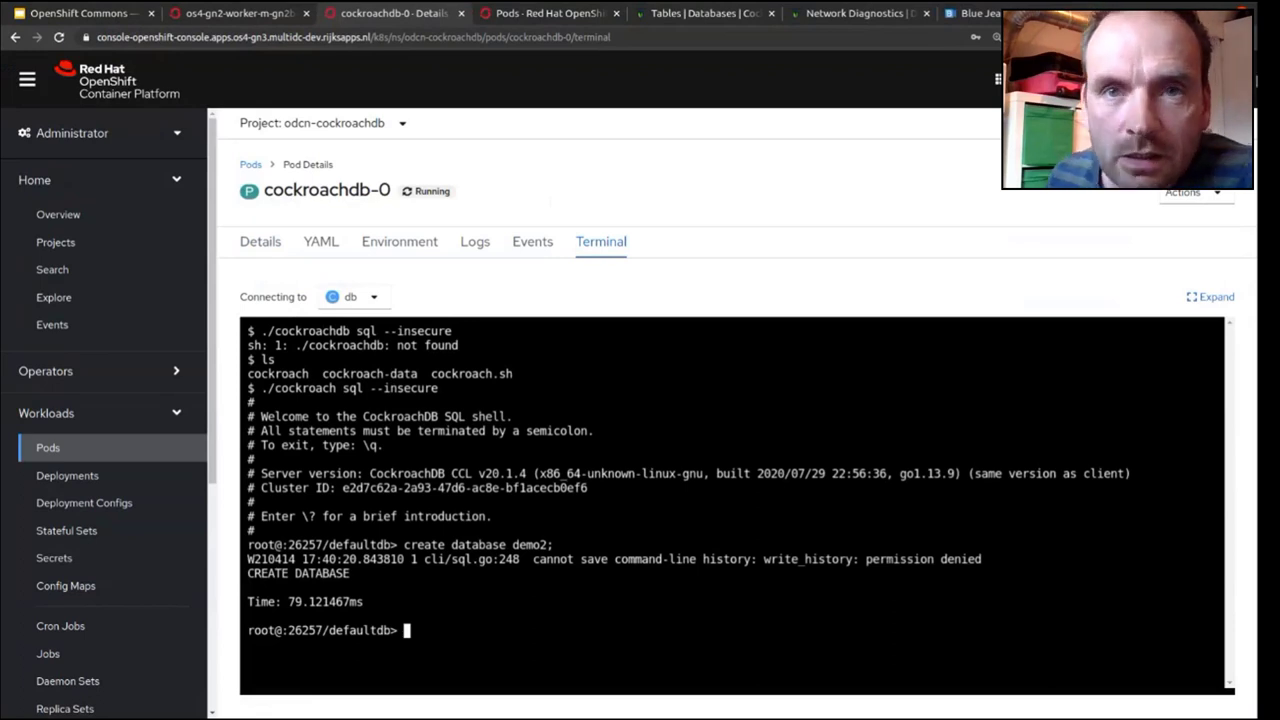
- Reload the database list in the gn2 CockroachDB console and check it for demo2
{"action": "left_click", "coordinate": [654, 15]}
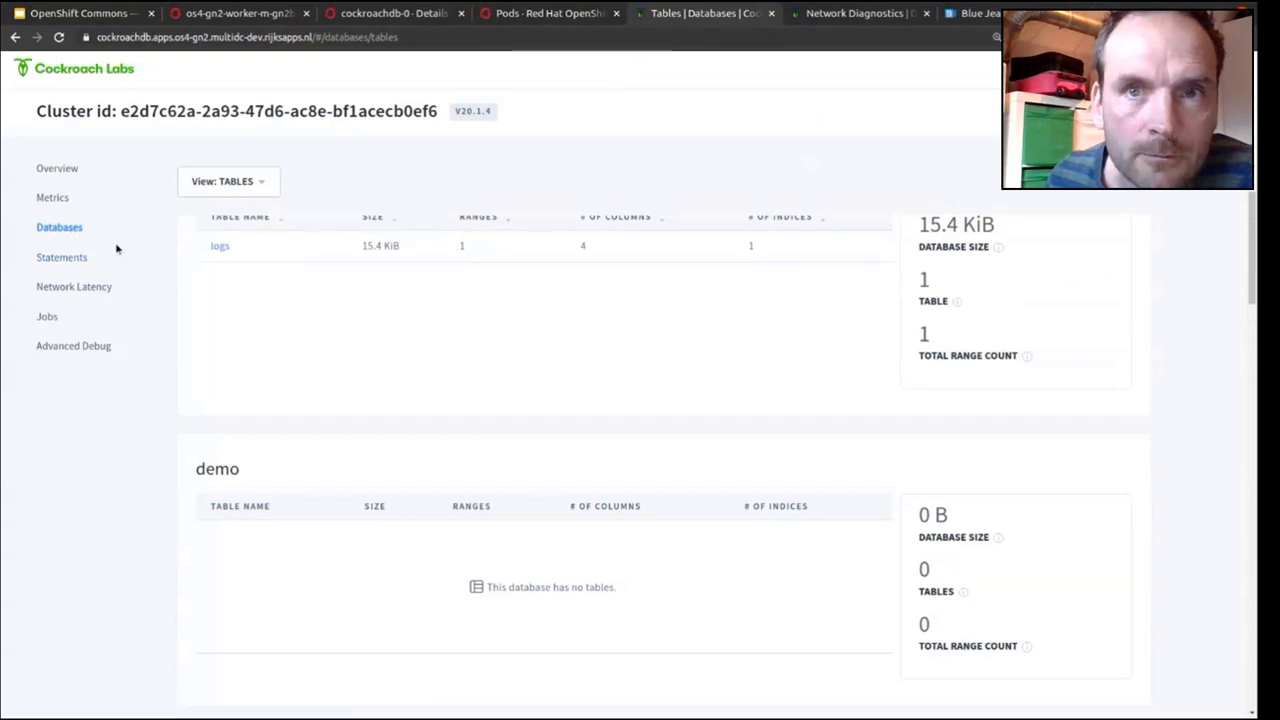
{"action": "left_click", "coordinate": [60, 38]}
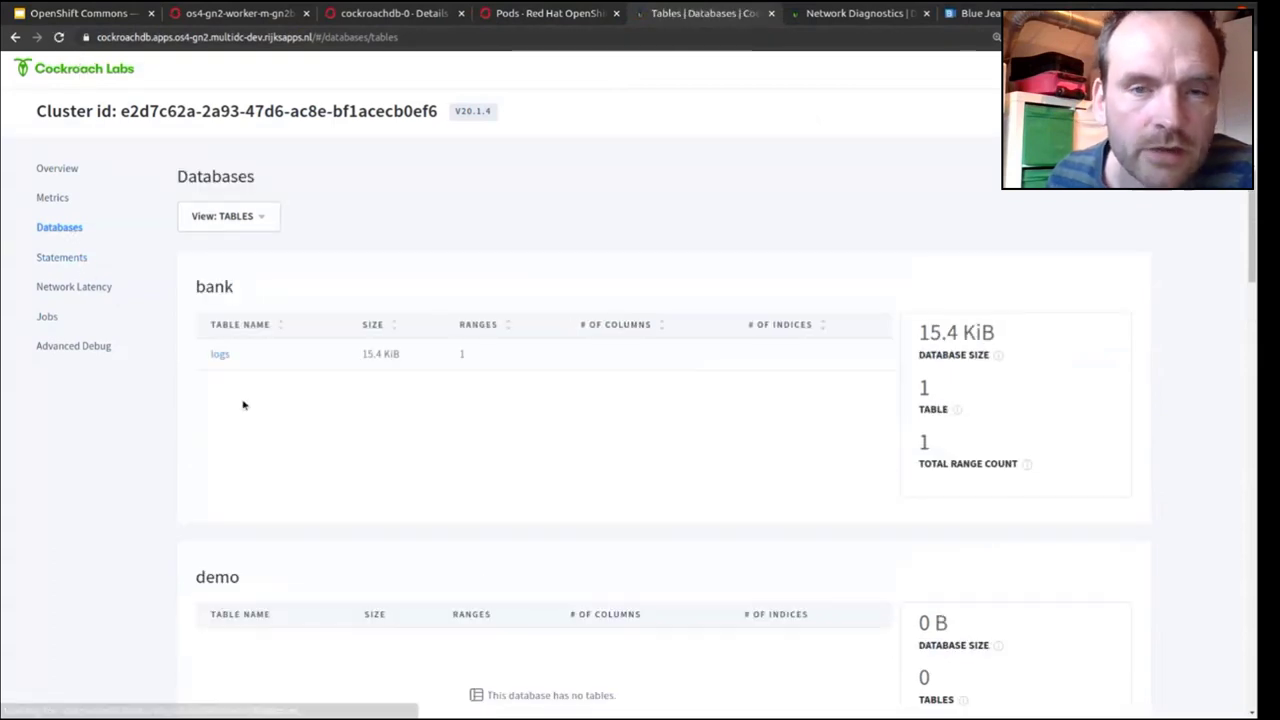
{"action": "scroll", "coordinate": [278, 443], "scroll_direction": "down", "scroll_amount": 4}
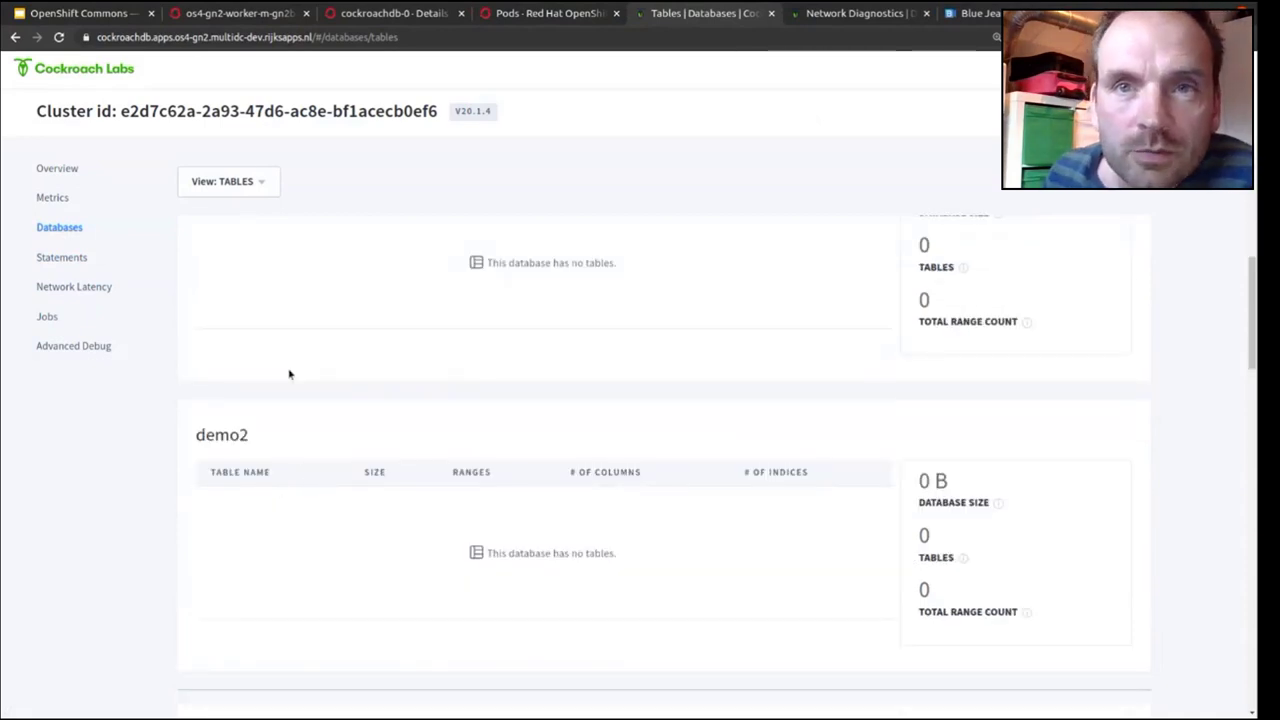
- Open the databases overview in the gn3 CockroachDB console, reload it and look for the demo2 database
{"action": "left_click", "coordinate": [840, 14]}
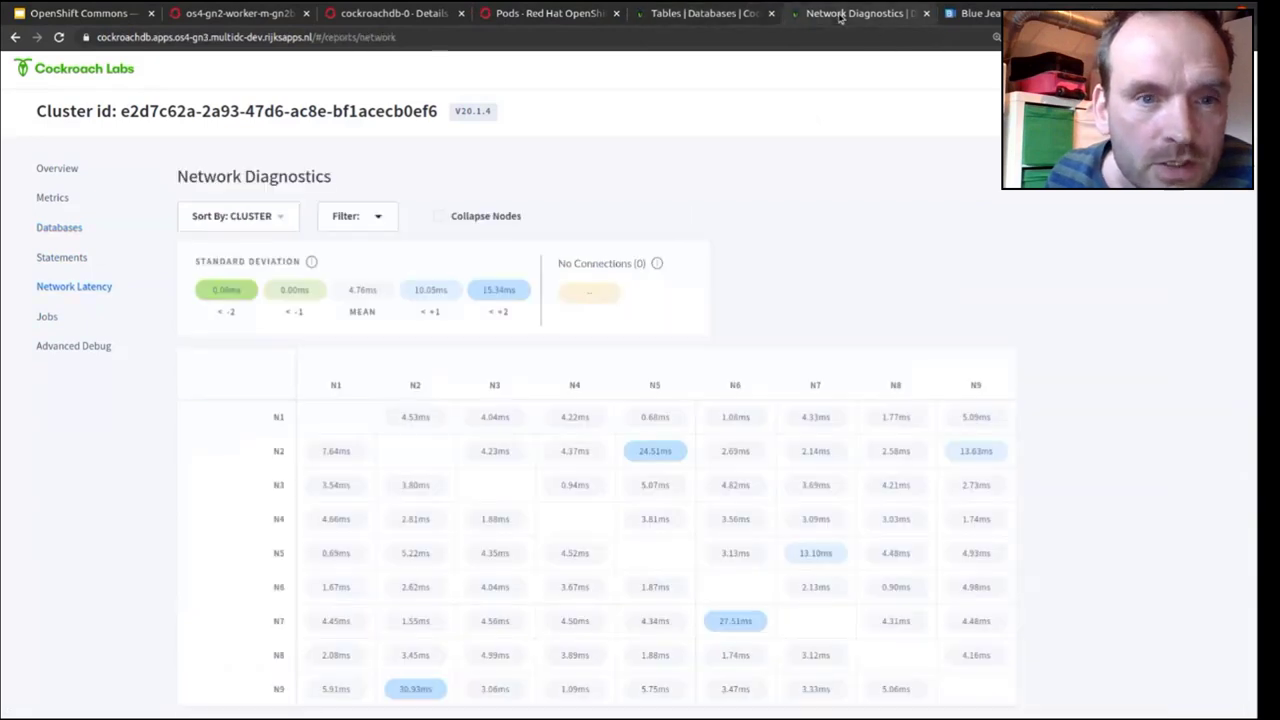
{"action": "left_click", "coordinate": [72, 228]}
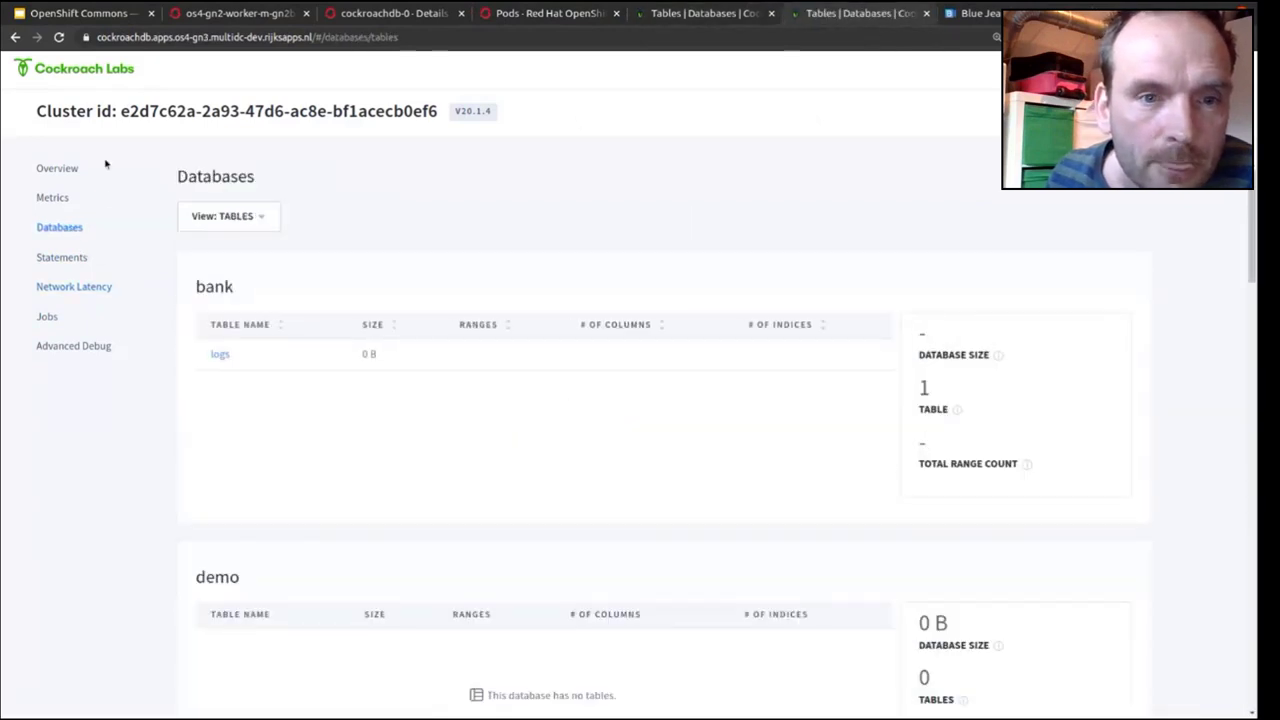
{"action": "left_click", "coordinate": [59, 37]}
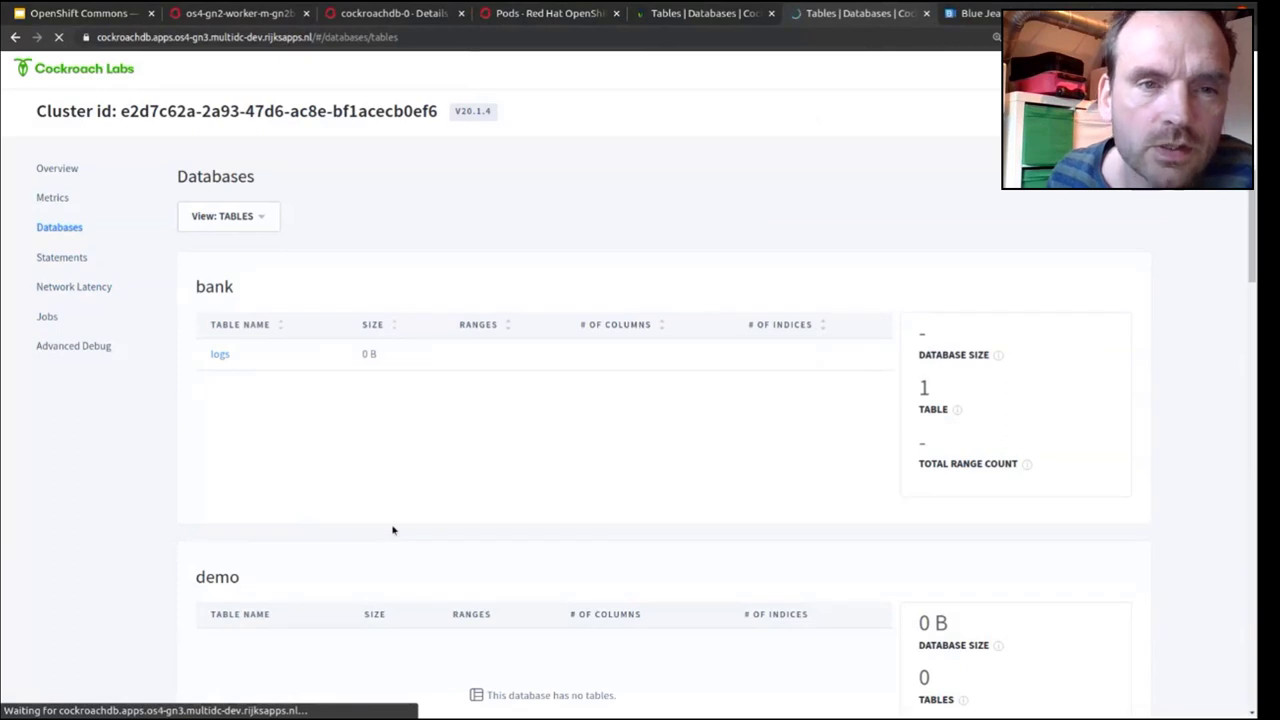
{"action": "scroll", "coordinate": [395, 528], "scroll_direction": "down", "scroll_amount": 5}
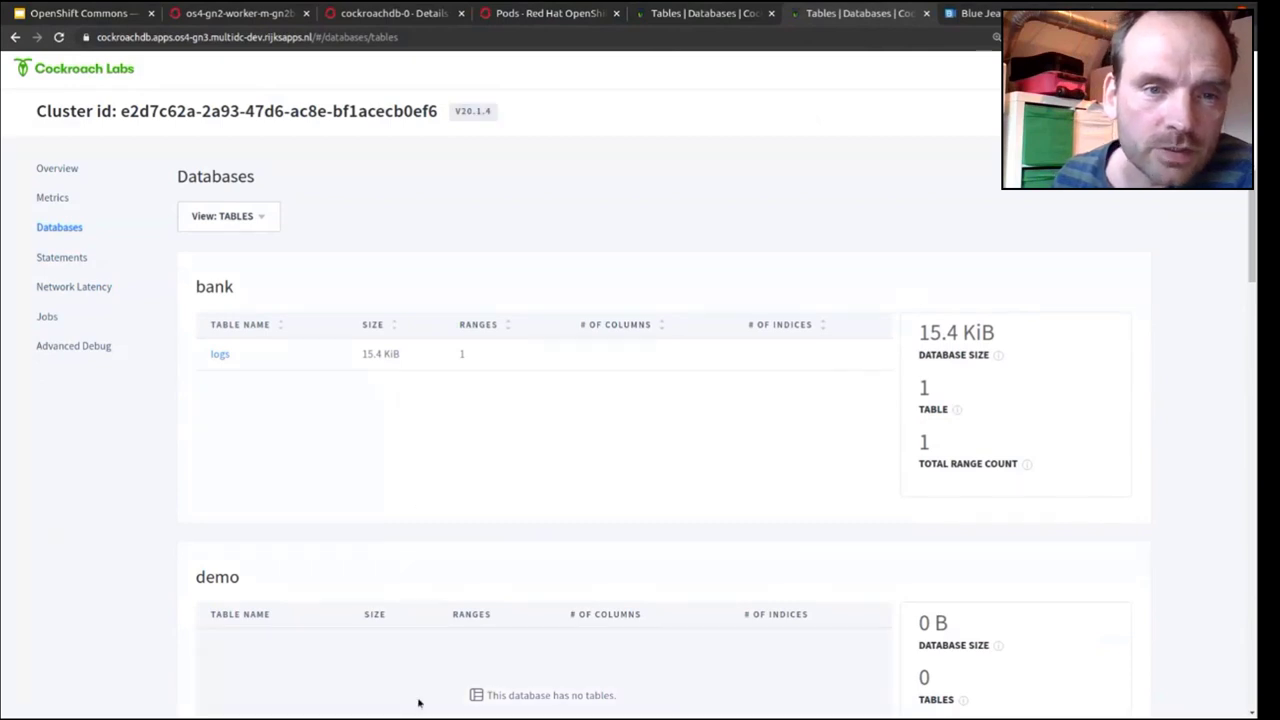
{"action": "scroll", "coordinate": [259, 379], "scroll_direction": "down", "scroll_amount": 4}
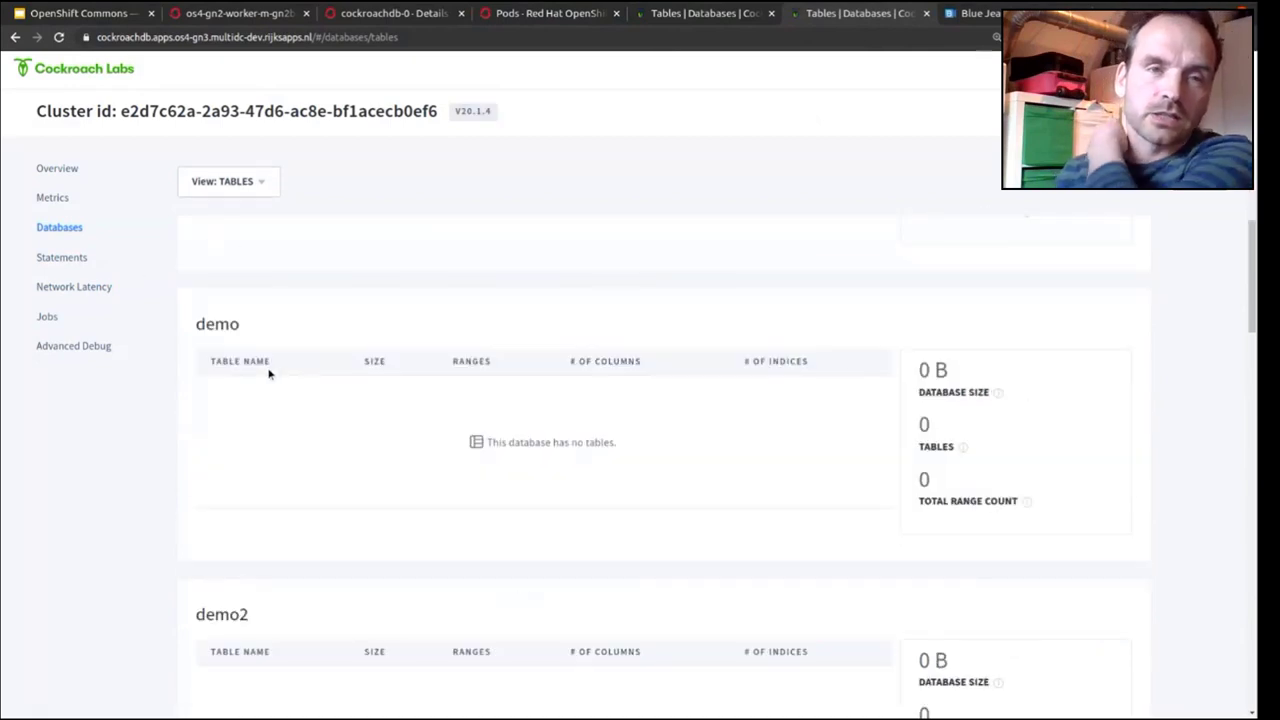